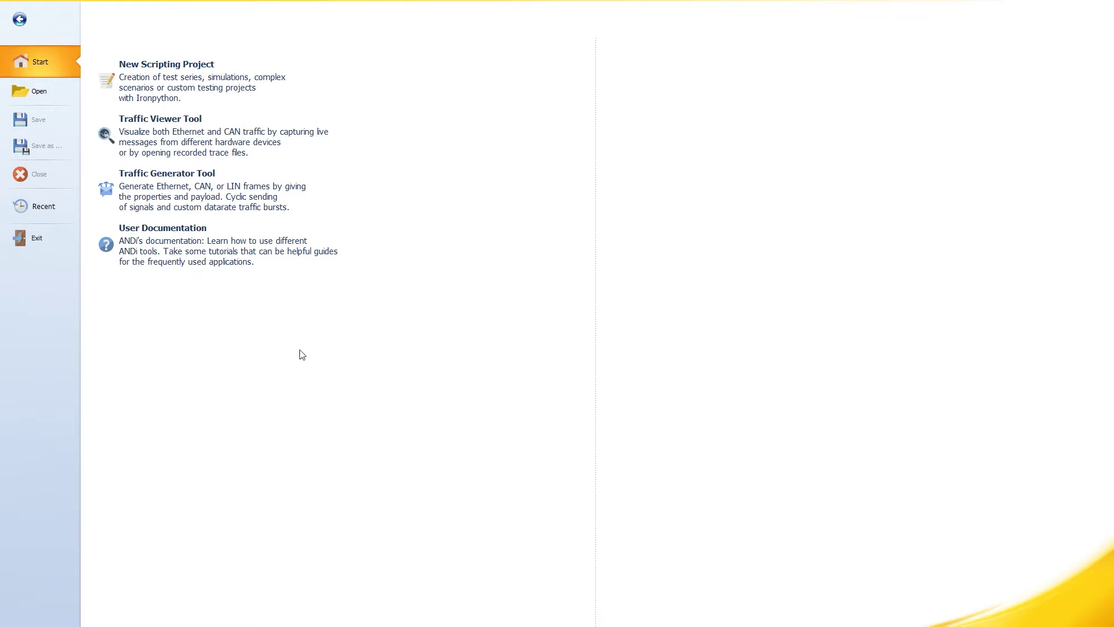
In Traffic Generator, assign the D-Link DUB-1312/1332 USB3.0 Gigabit Ethernet adapter to channel_1 and confirm.
left_click(233, 202)
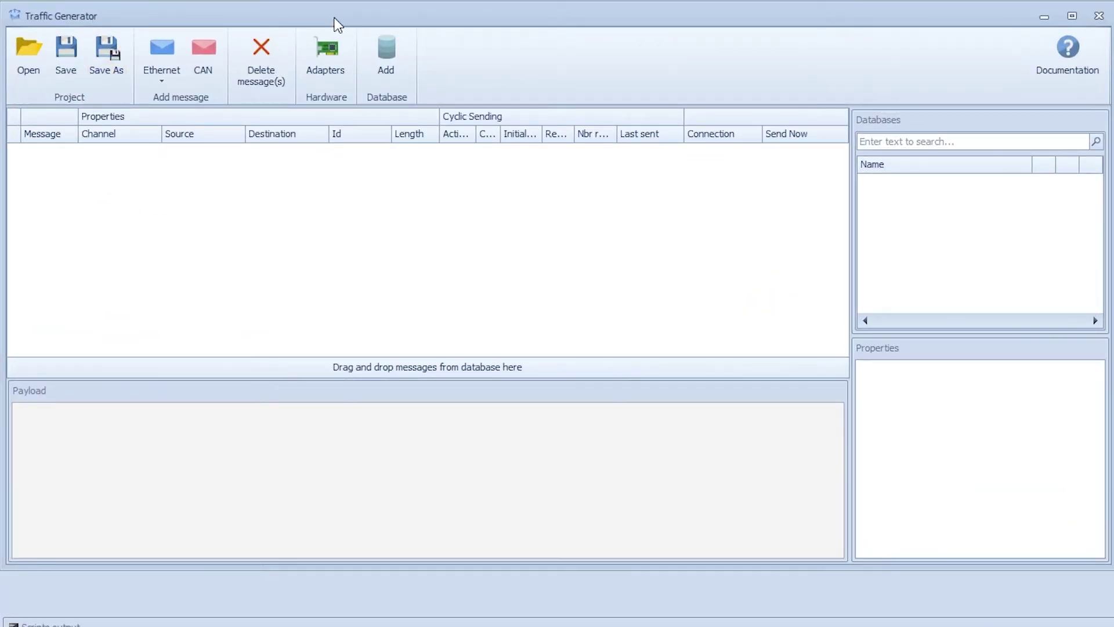
left_click(323, 78)
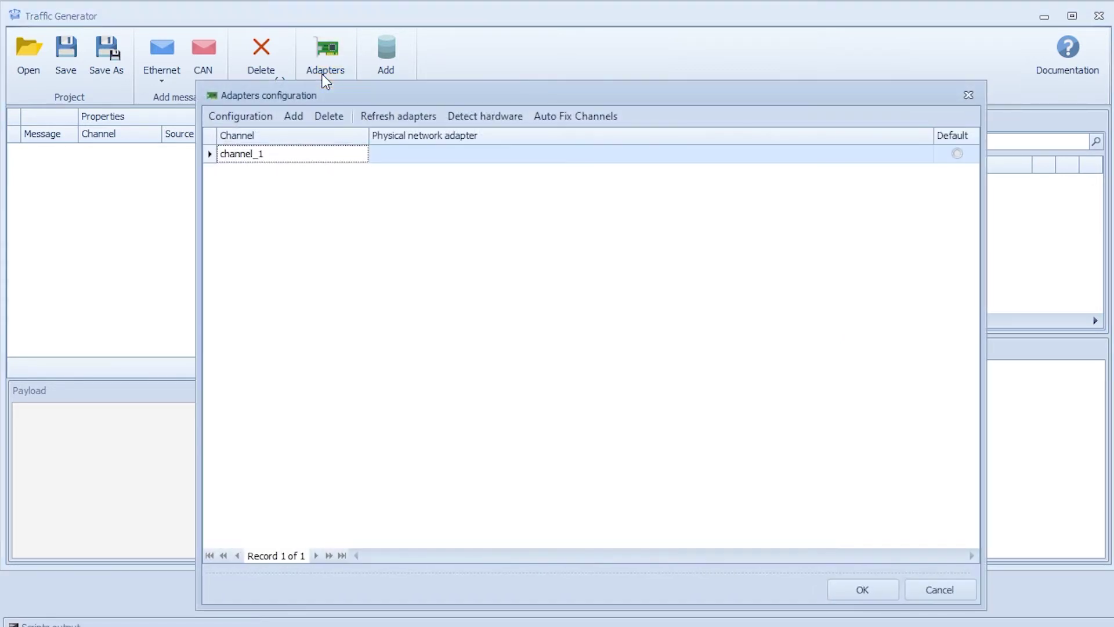
left_click(384, 155)
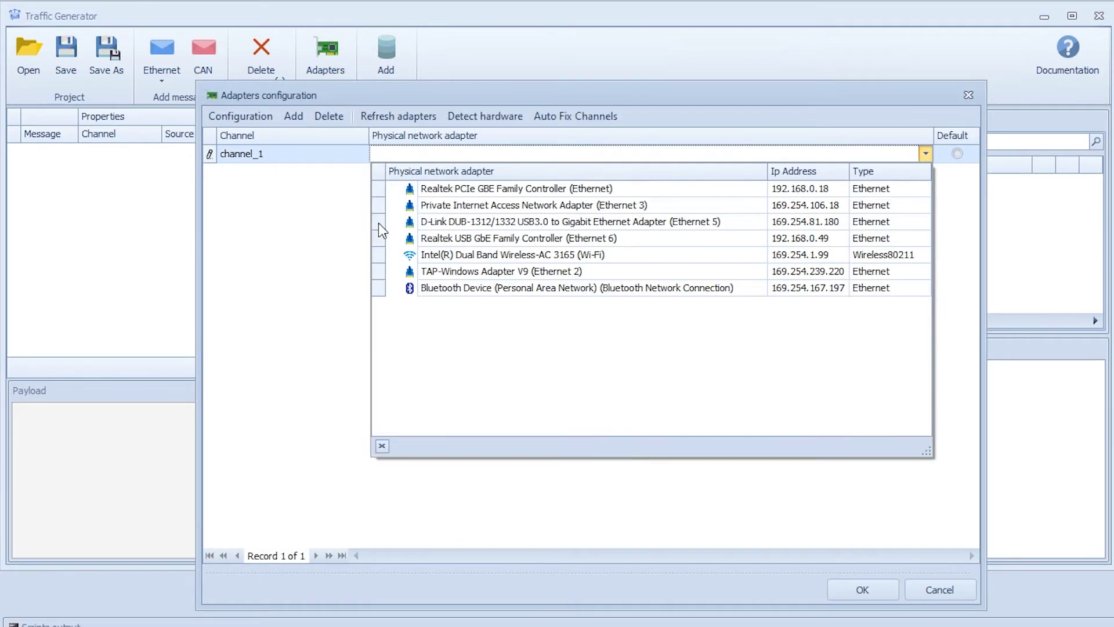
left_click(435, 225)
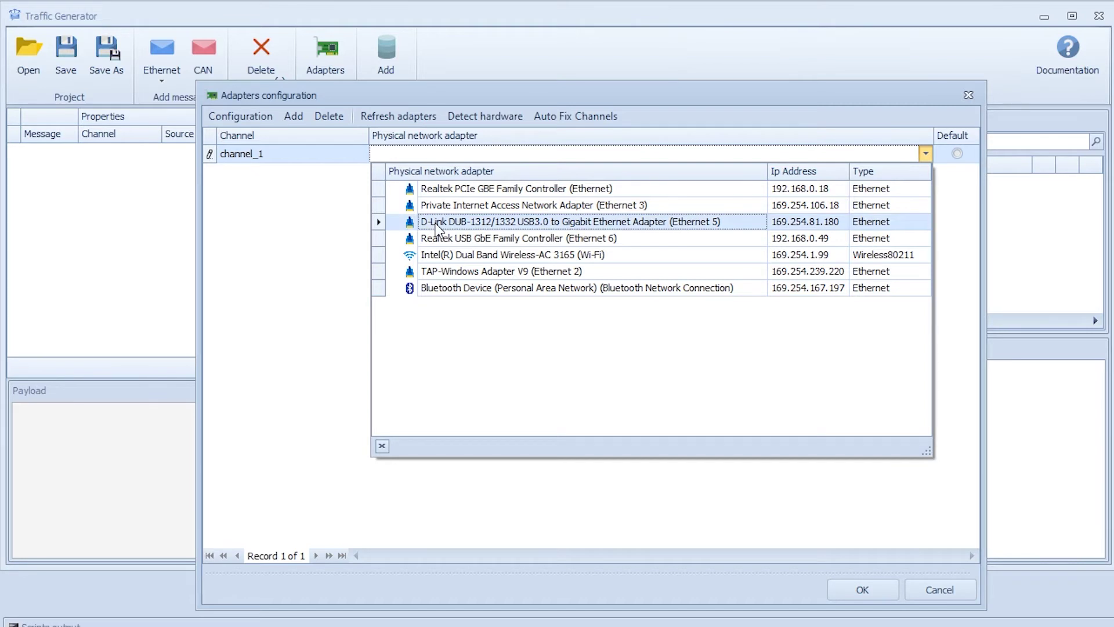
left_click(436, 225)
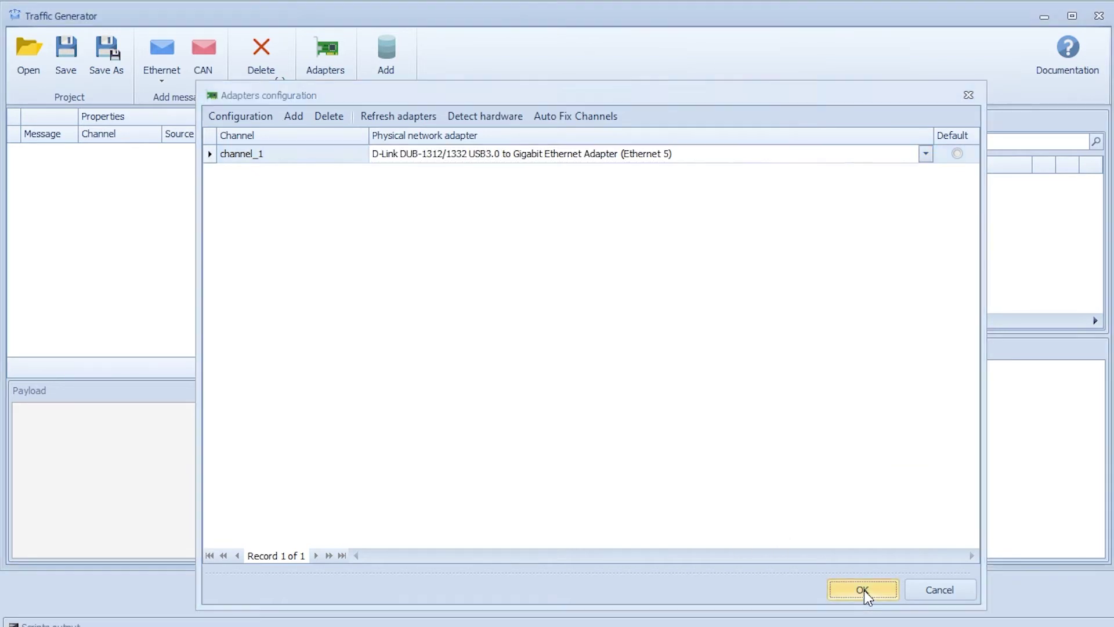
left_click(864, 590)
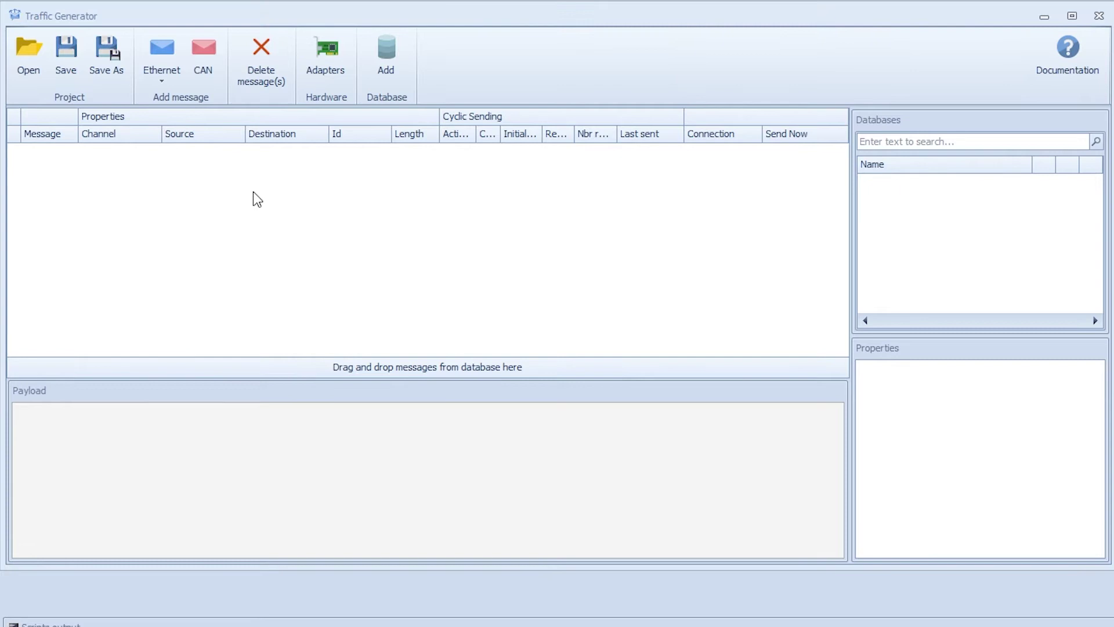
Add SOME/IP, UDP, IPv4, ICMP V4 and a second SOME/IP message to channel_1.
left_click(162, 73)
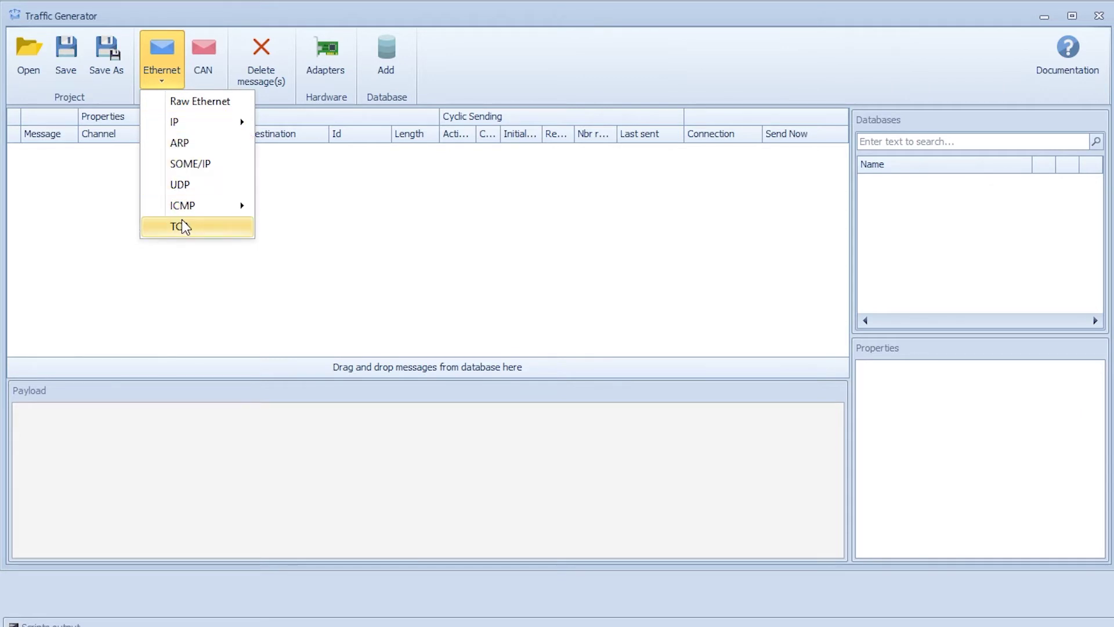
left_click(190, 165)
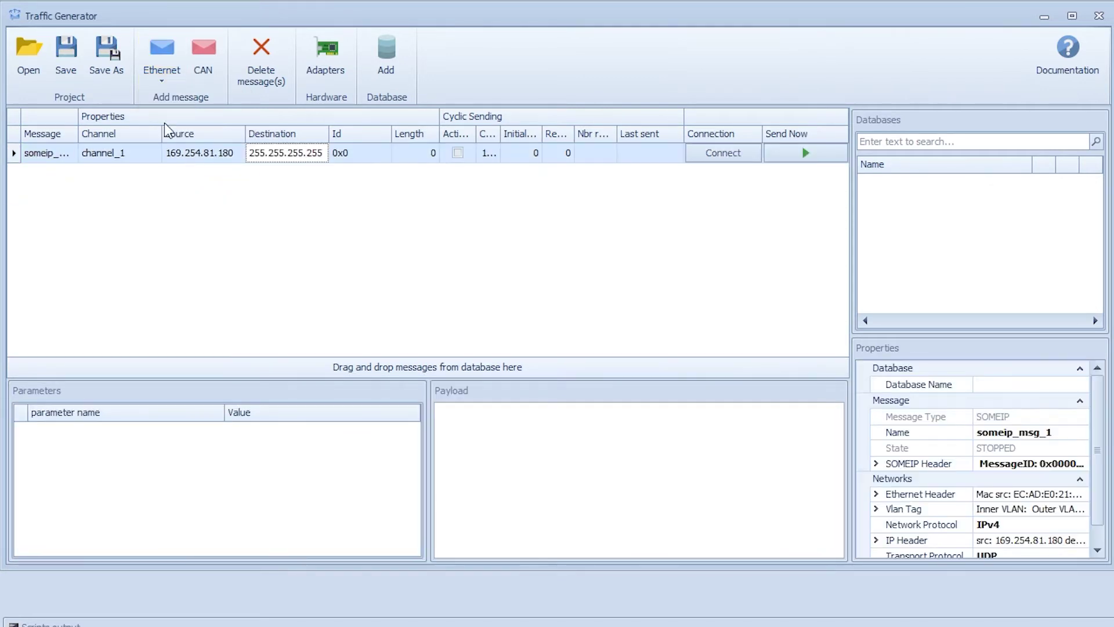
left_click(171, 81)
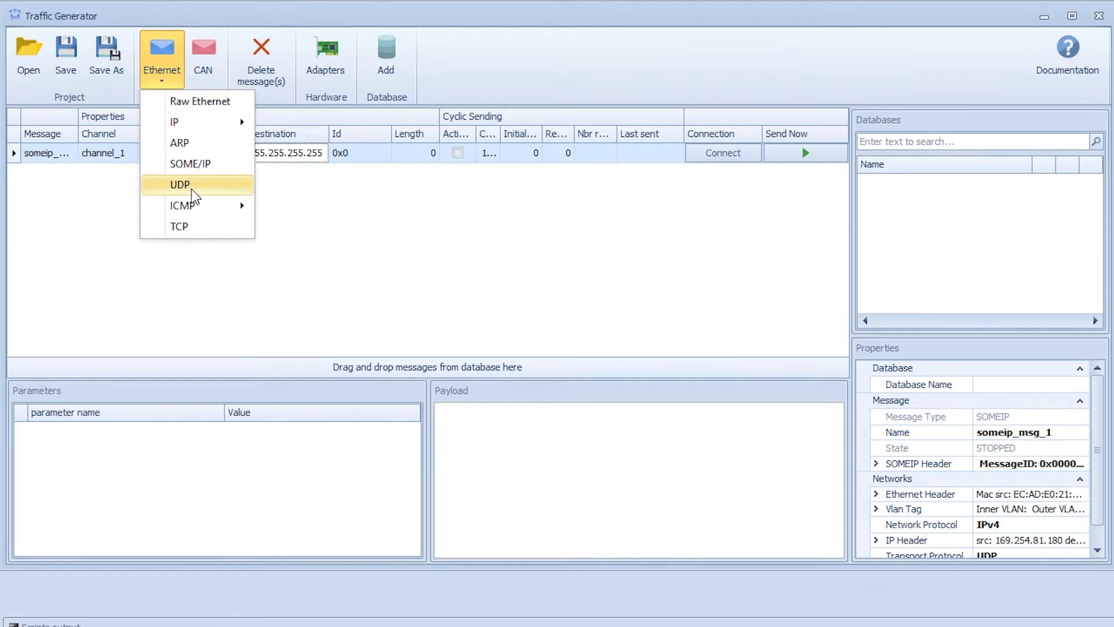
left_click(186, 186)
left_click(176, 73)
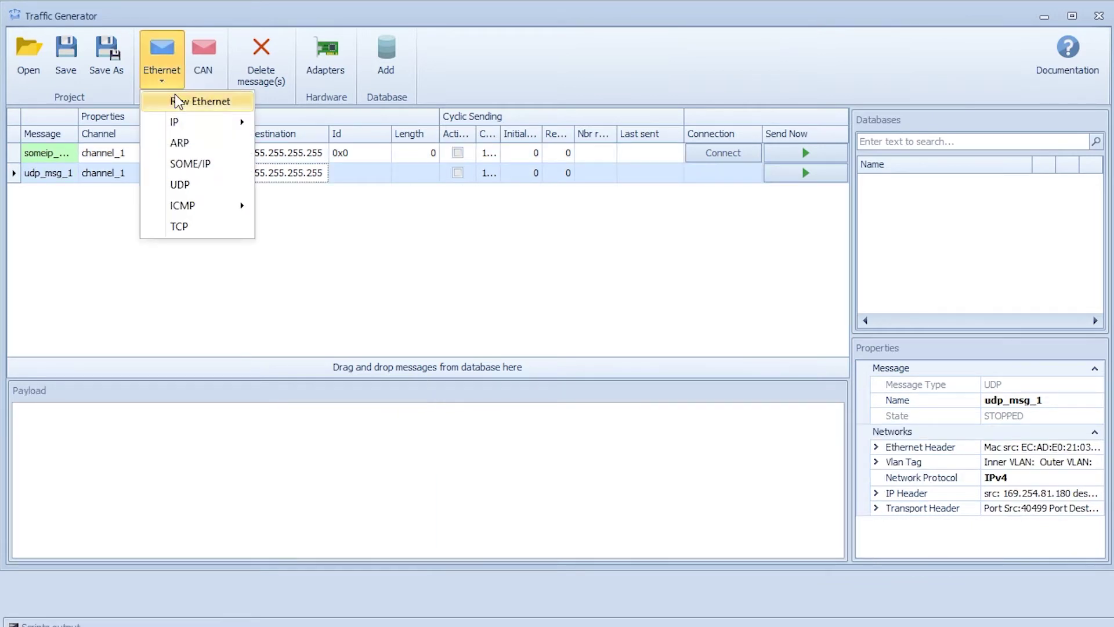
mouse_move(193, 123)
left_click(268, 123)
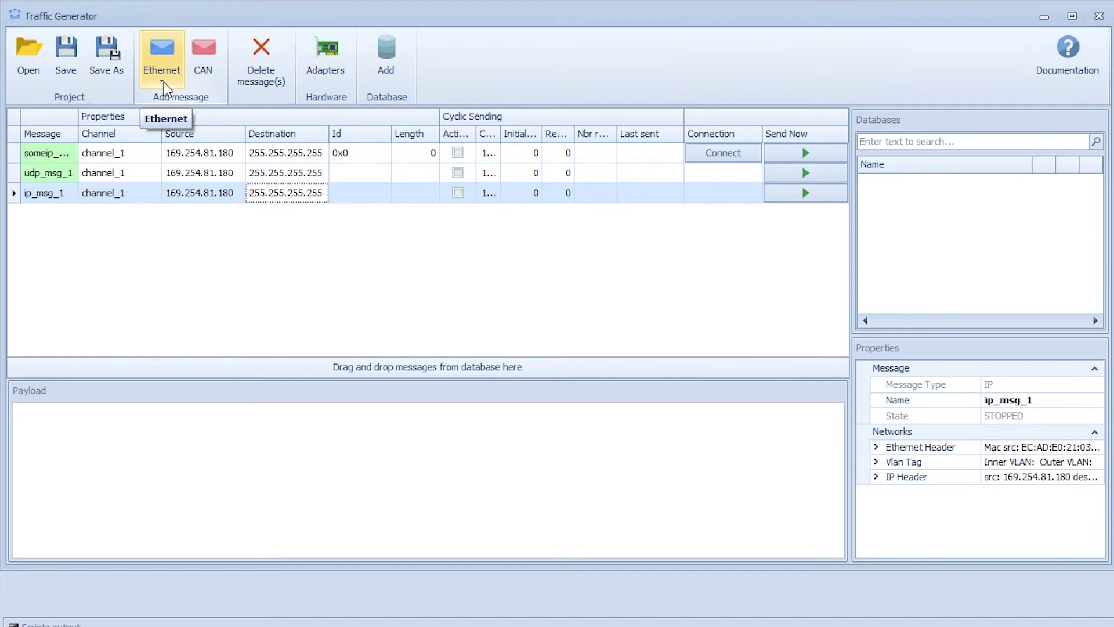
left_click(164, 82)
mouse_move(214, 211)
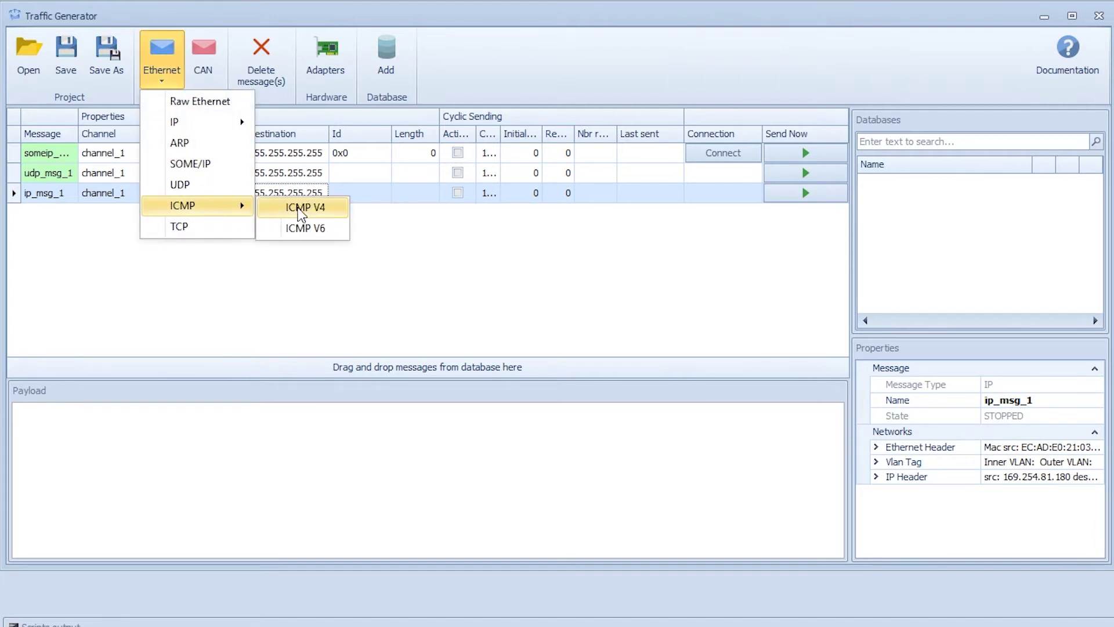
left_click(309, 208)
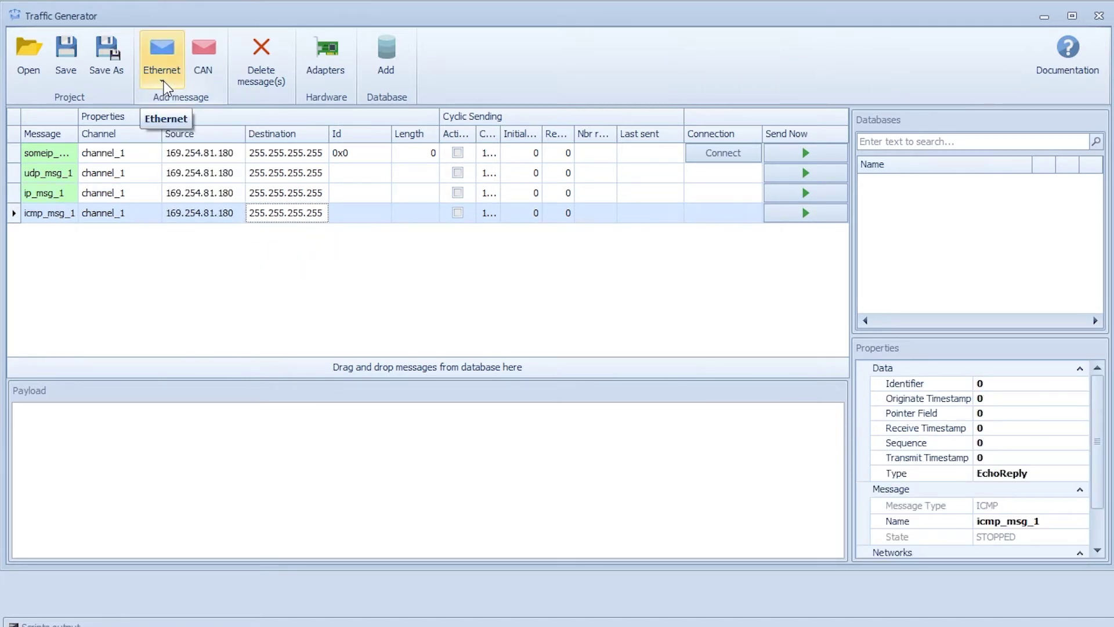
left_click(163, 81)
left_click(191, 161)
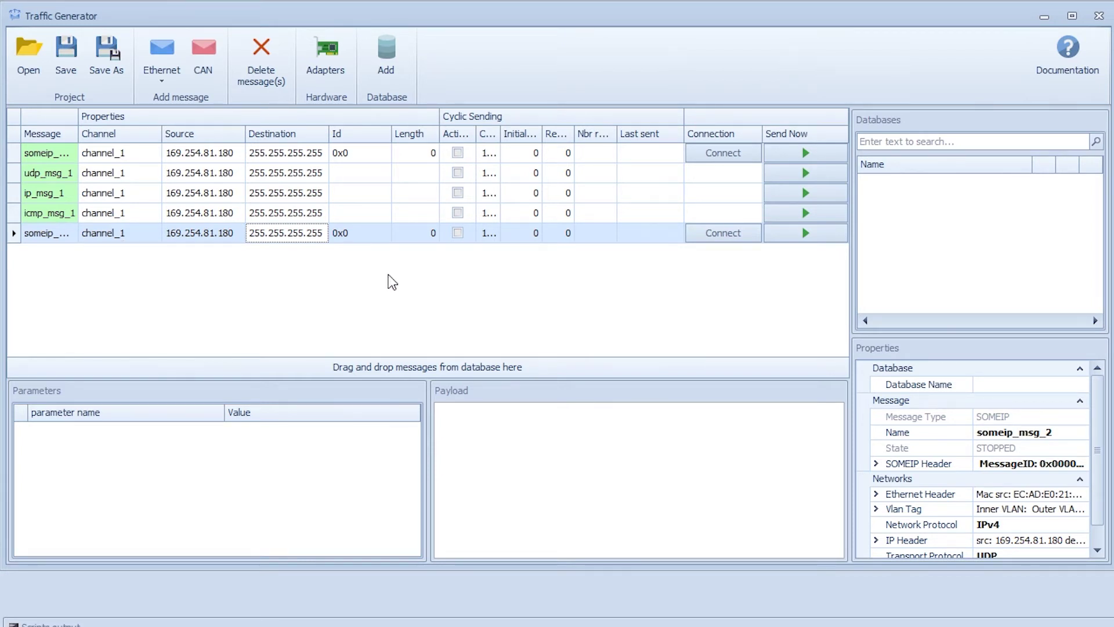
Change the message source addresses to end in .181, .182, .183 and .184.
left_click(239, 152)
key("BackSpace")
type("1")
key("Down")
key("BackSpace")
type("2")
left_click(238, 195)
Set the destination addresses to end in .253, .254, .252 and .253.
key("BackSpace")
type("3")
key("Down")
key("BackSpace")
type("4")
key("Down")
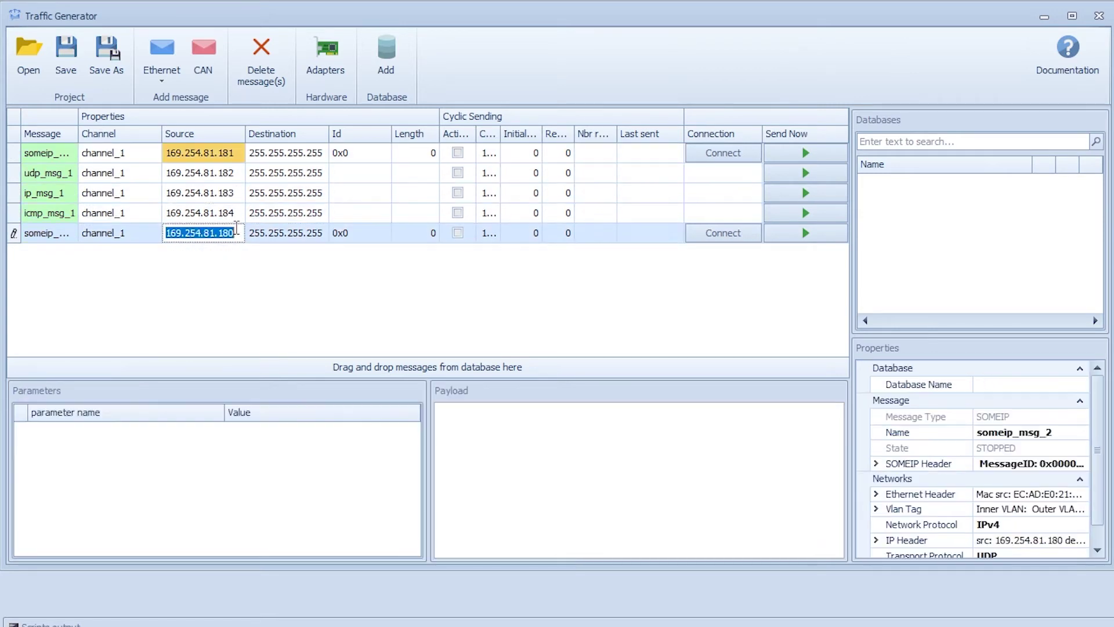
left_click(325, 154)
key("BackSpace")
type("3")
key("Down")
key("BackSpace")
type("4")
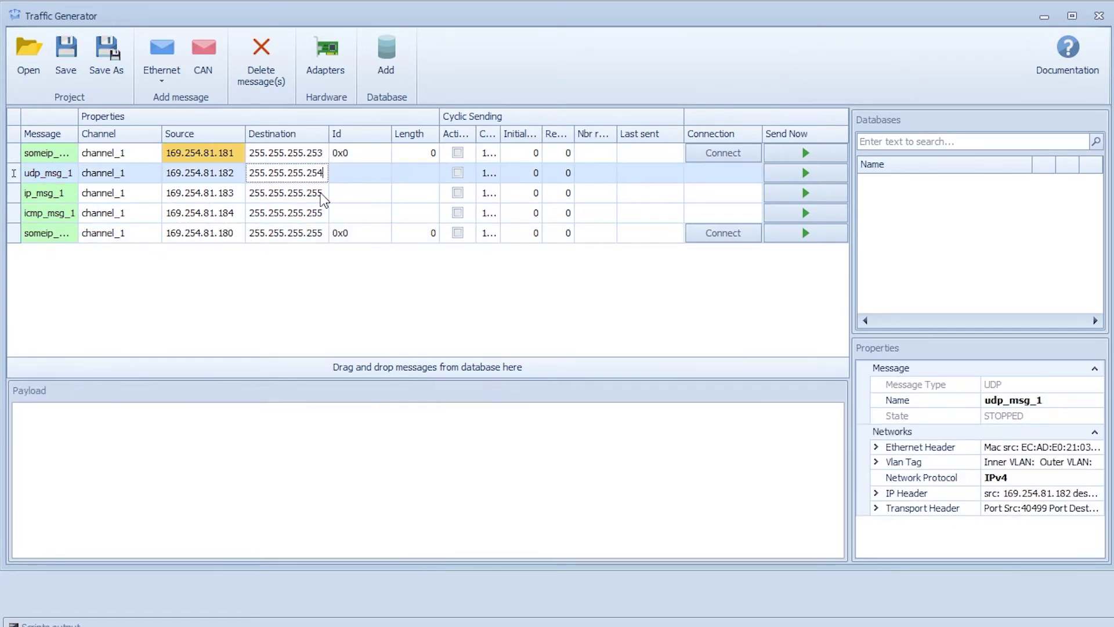
key("Down")
key("BackSpace")
type("2")
key("Down")
key("Down")
key("BackSpace")
type("3")
left_click(356, 233)
Give the second SOME/IP message Id 0x2 and activate cyclic sending for all five messages.
left_click(378, 273)
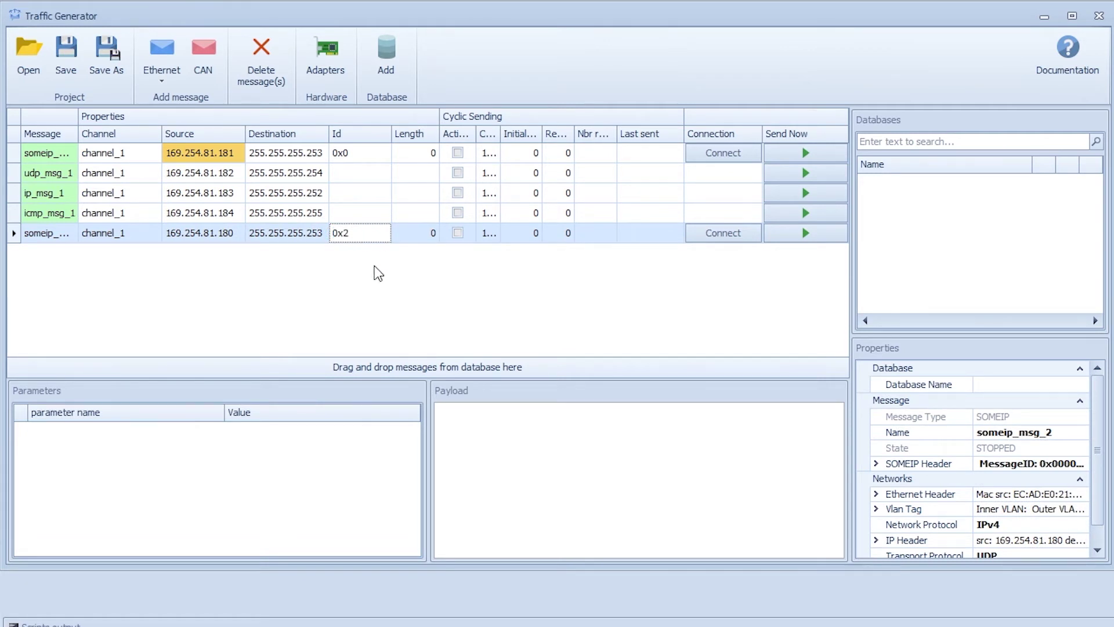
left_click(456, 153)
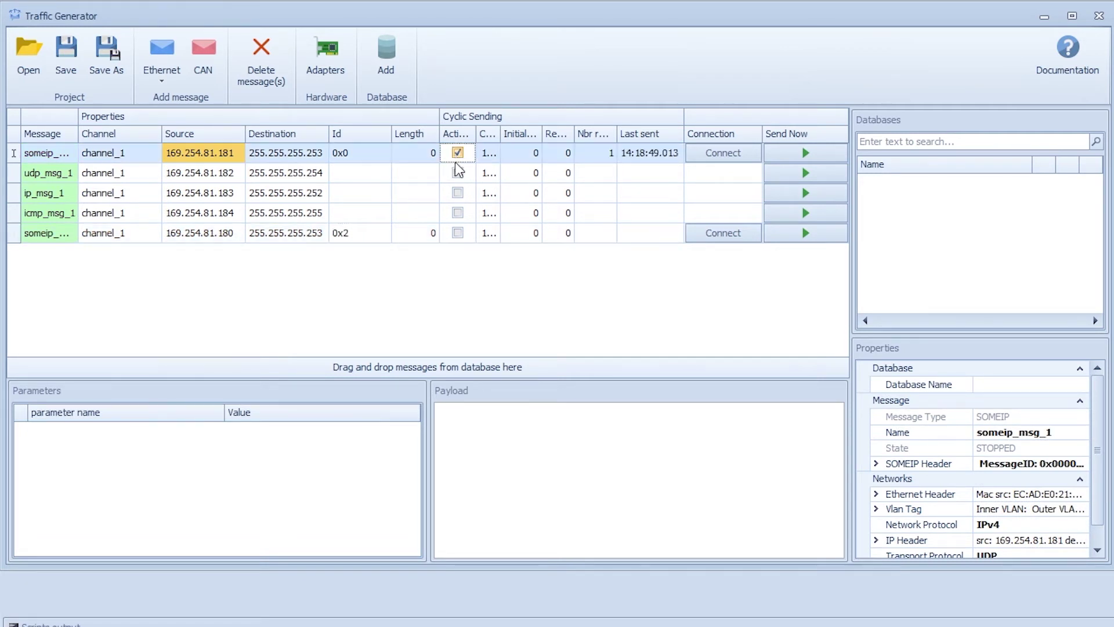
left_click(457, 173)
left_click(456, 192)
left_click(456, 213)
left_click(457, 233)
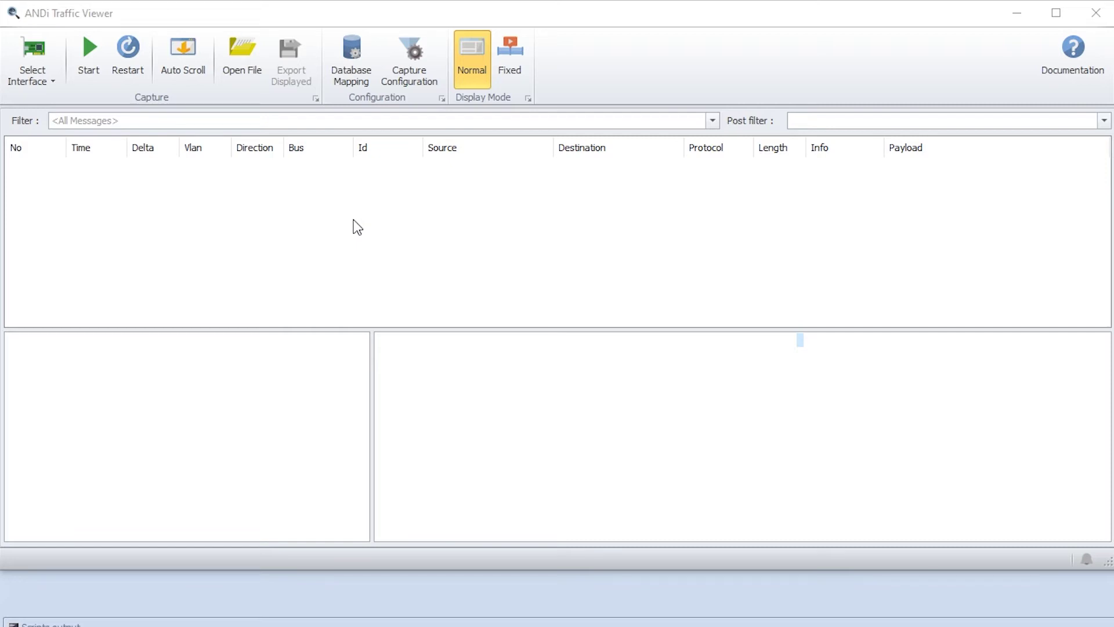
Start a live capture on the Realtek USB GbE Family Controller (Ethernet 6) interface.
left_click(27, 83)
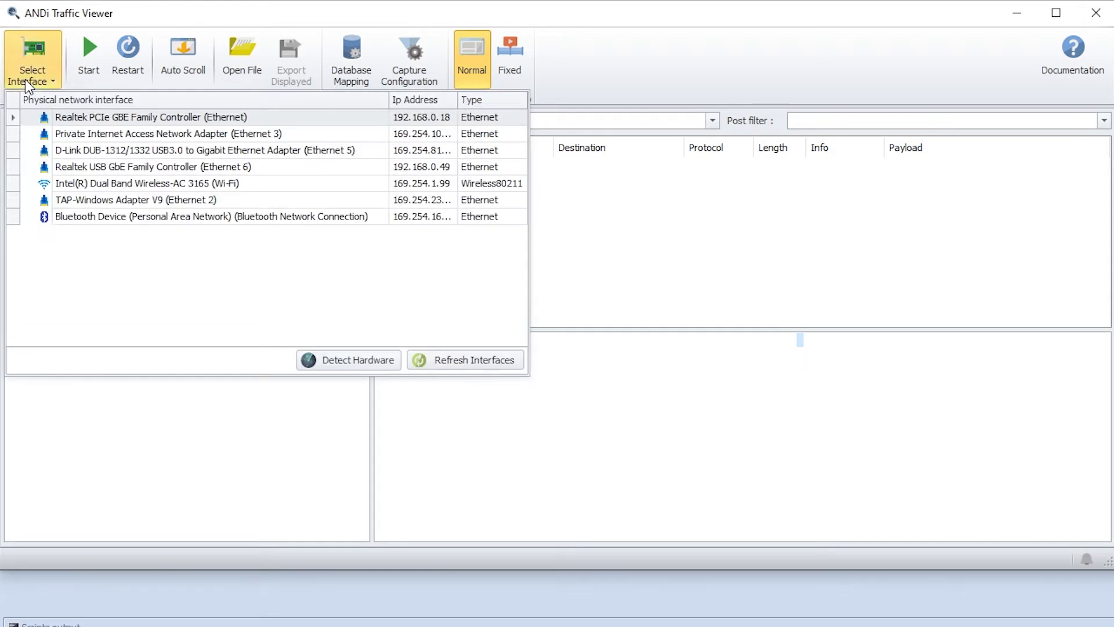
double_click(65, 168)
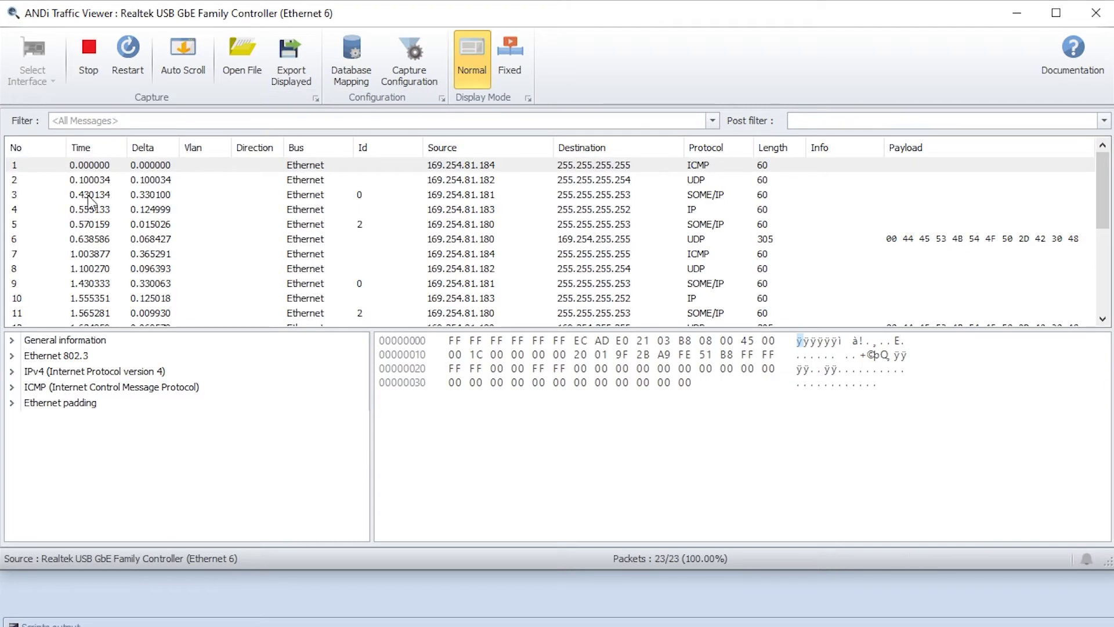
Turn on Auto Scroll and apply the display filter protocol == 'udp'.
left_click(183, 58)
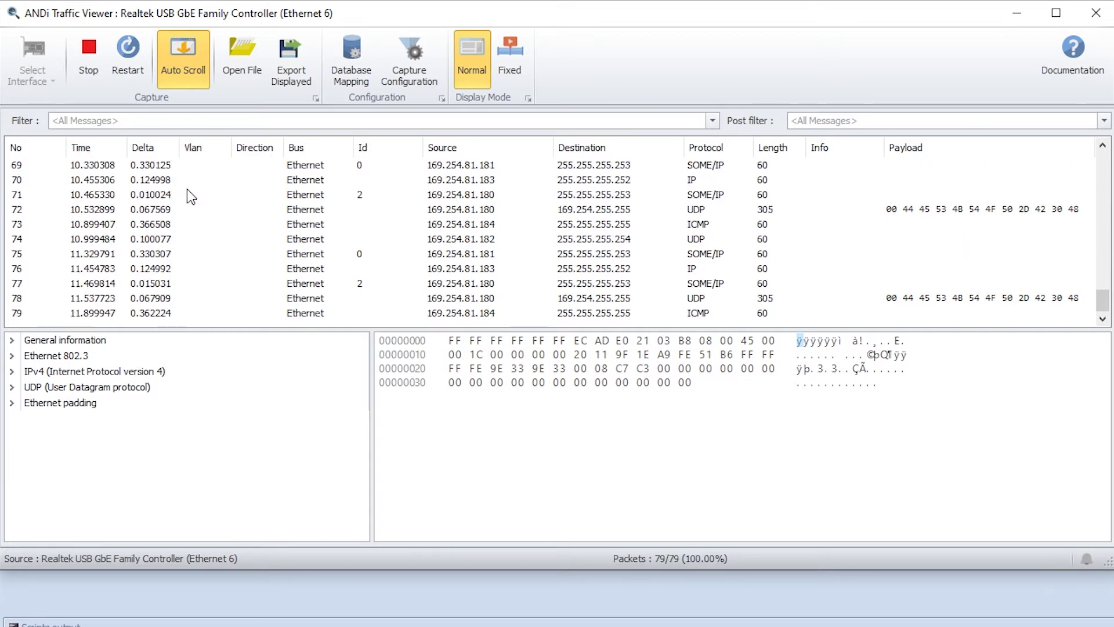
left_click(122, 120)
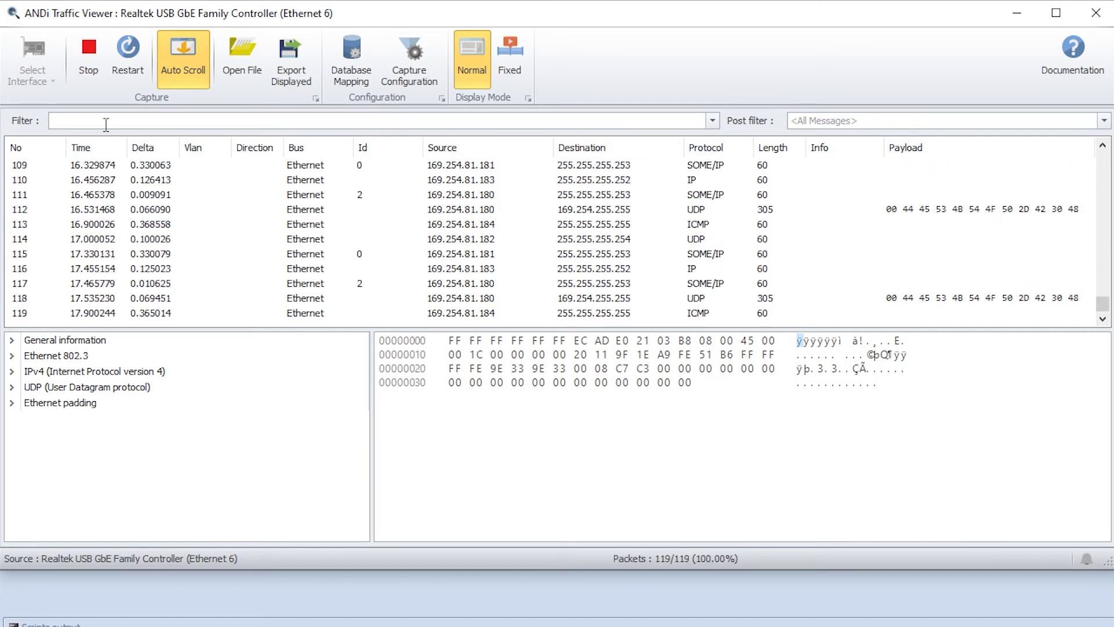
type("protocol == 'udp")
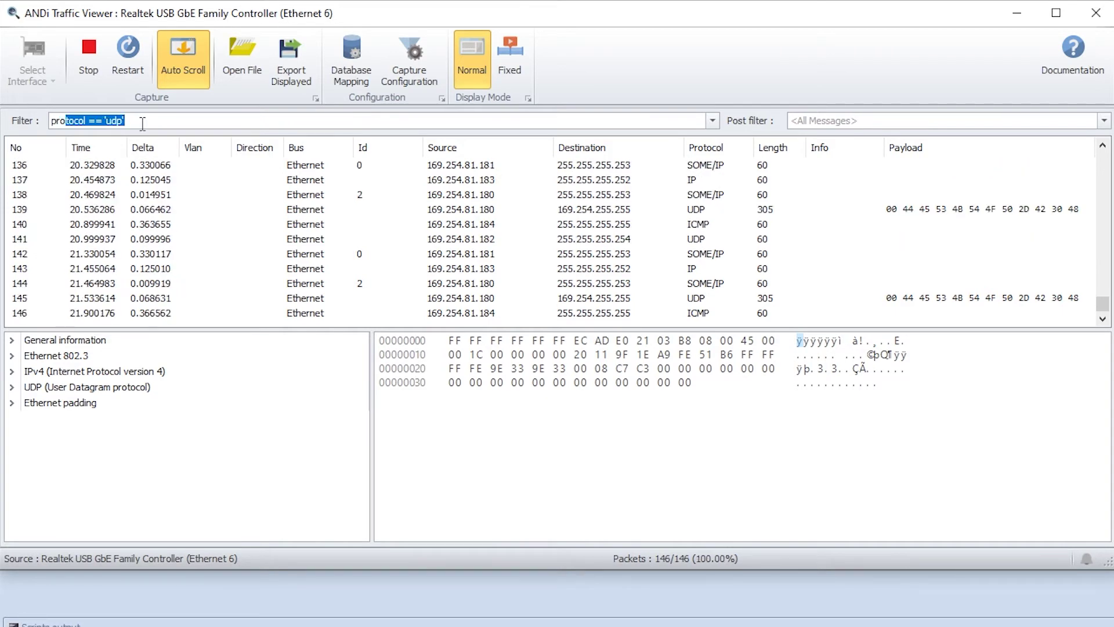
key("Return")
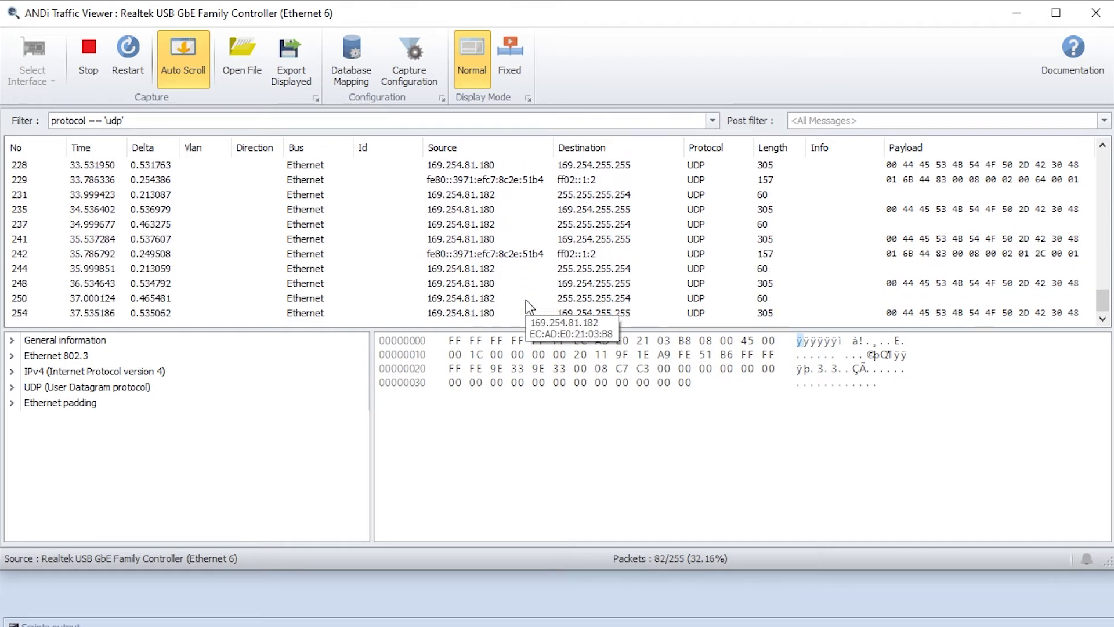
Replace the display filter with destination == '255.255.255.255'.
left_click(175, 115)
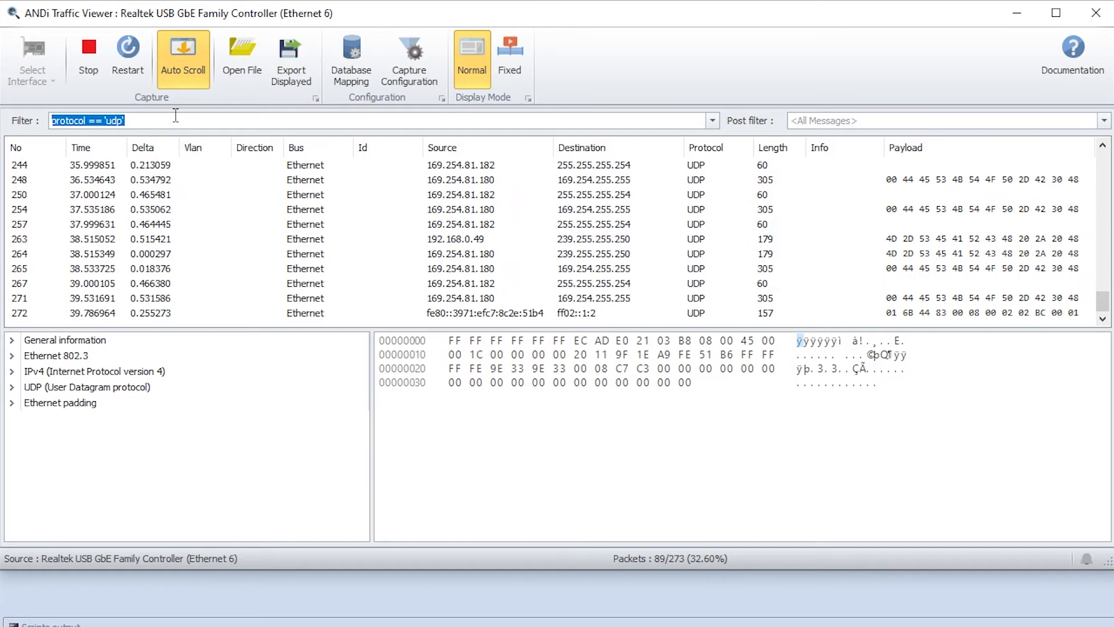
key("BackSpace")
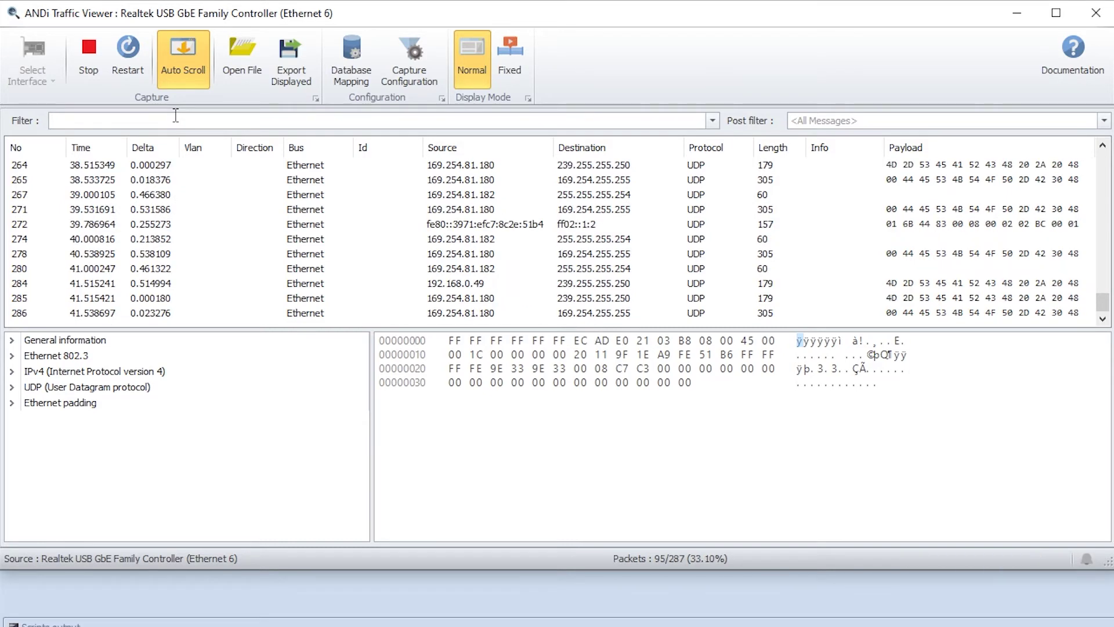
type("sou")
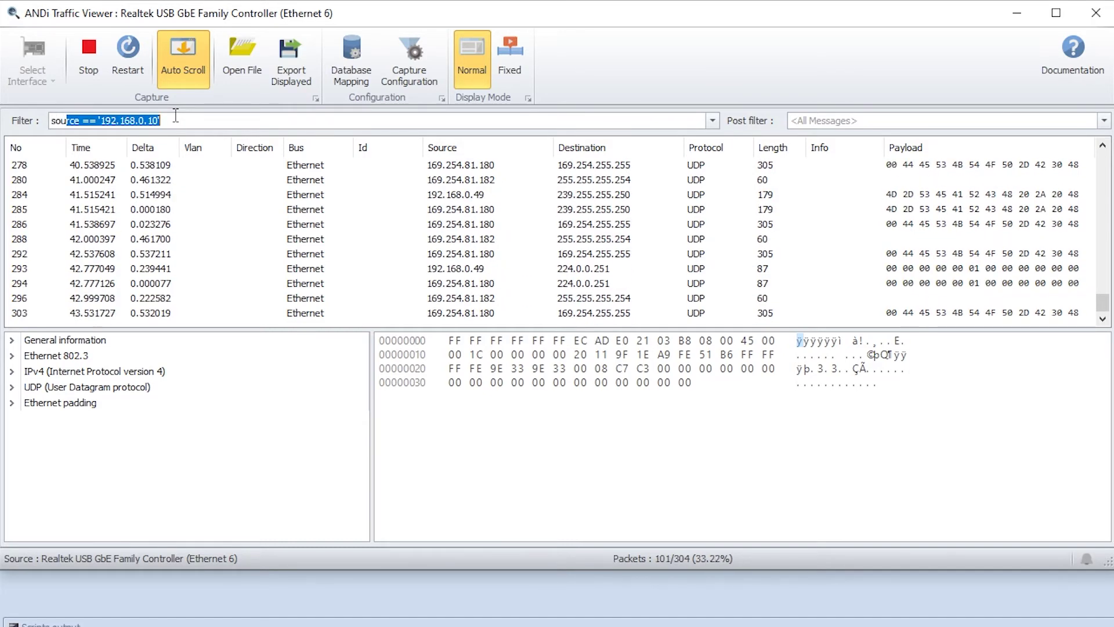
key("BackSpace")
key("BackSpace")
key("BackSpace")
key("BackSpace")
type("d")
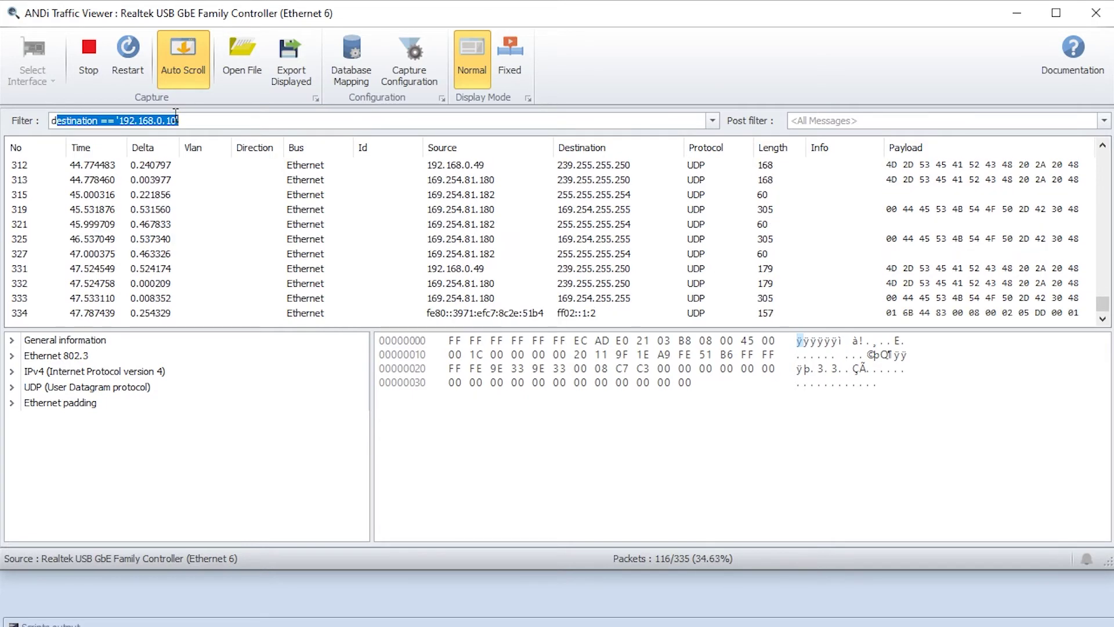
type("e")
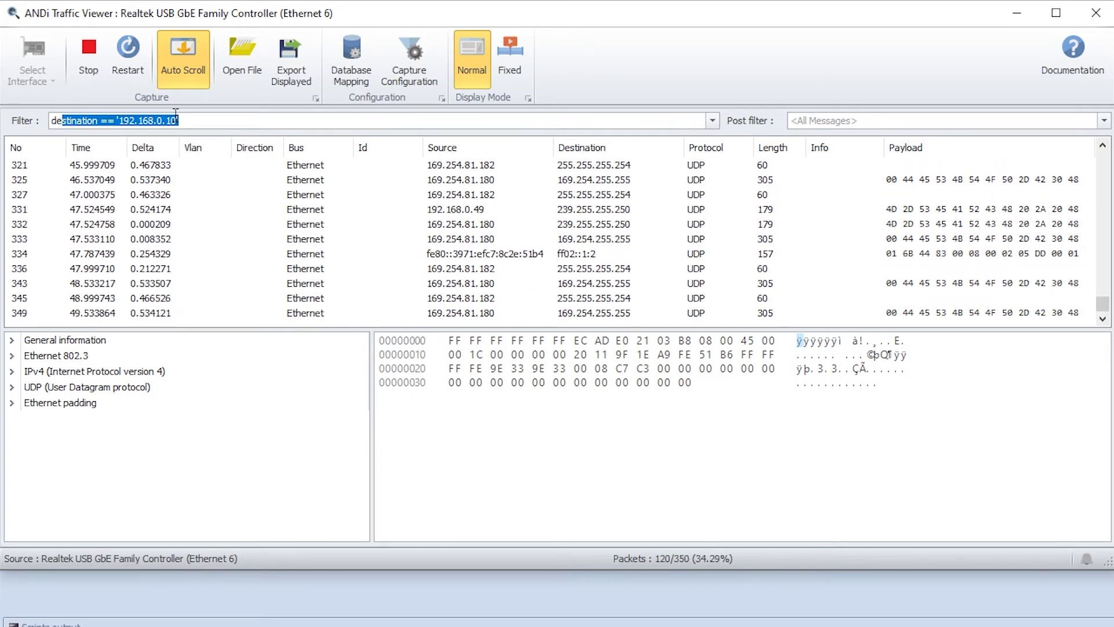
type("stination == '")
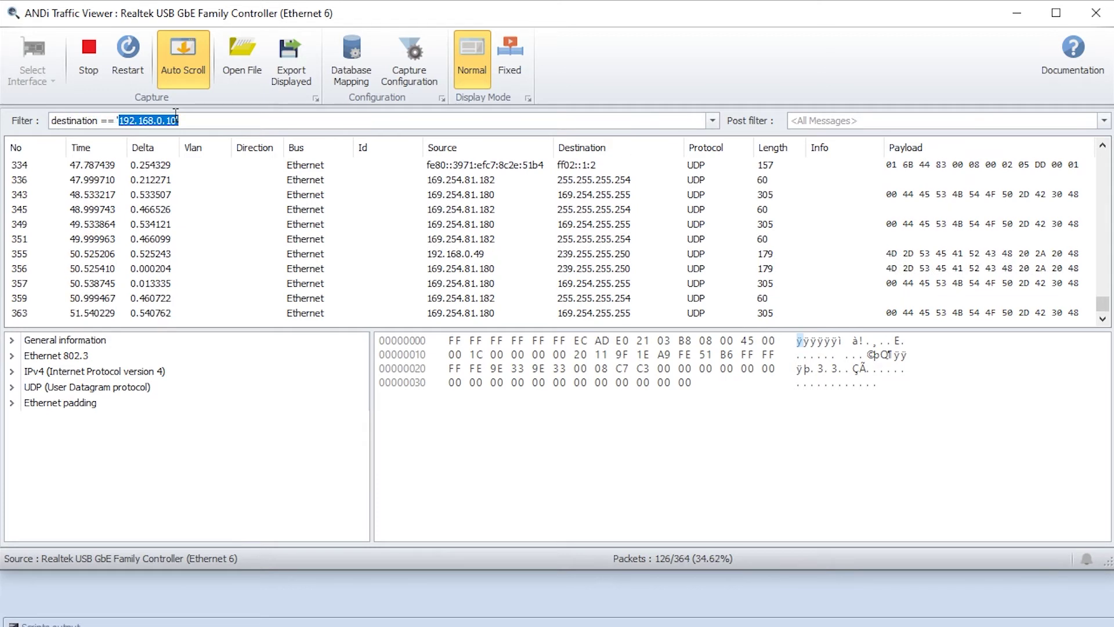
type("2")
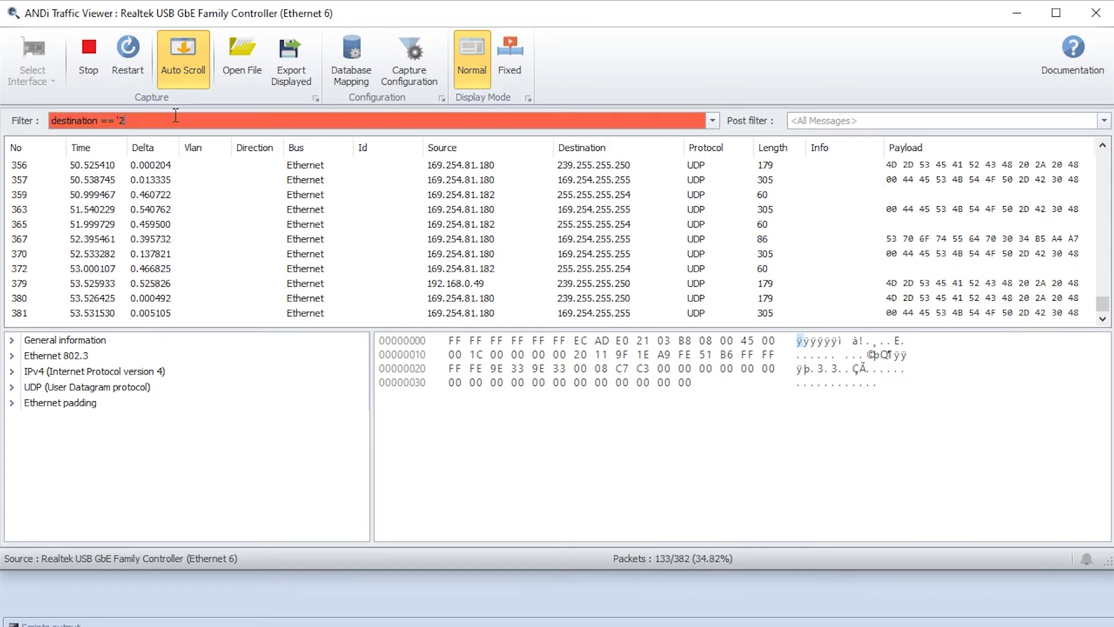
type("55.255.255")
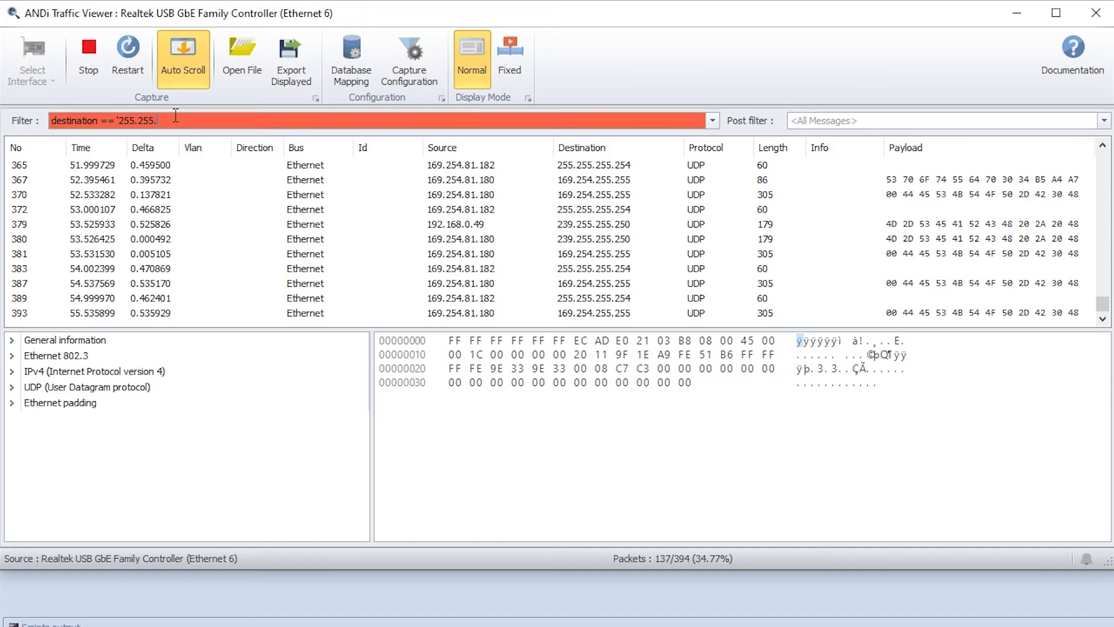
type(".255'")
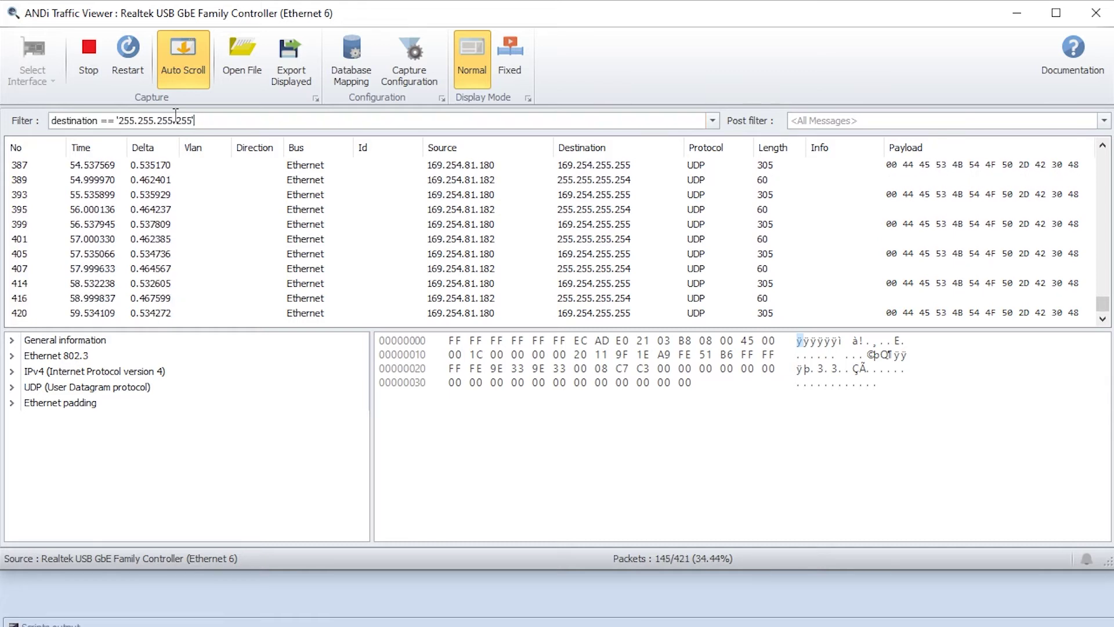
key("Return")
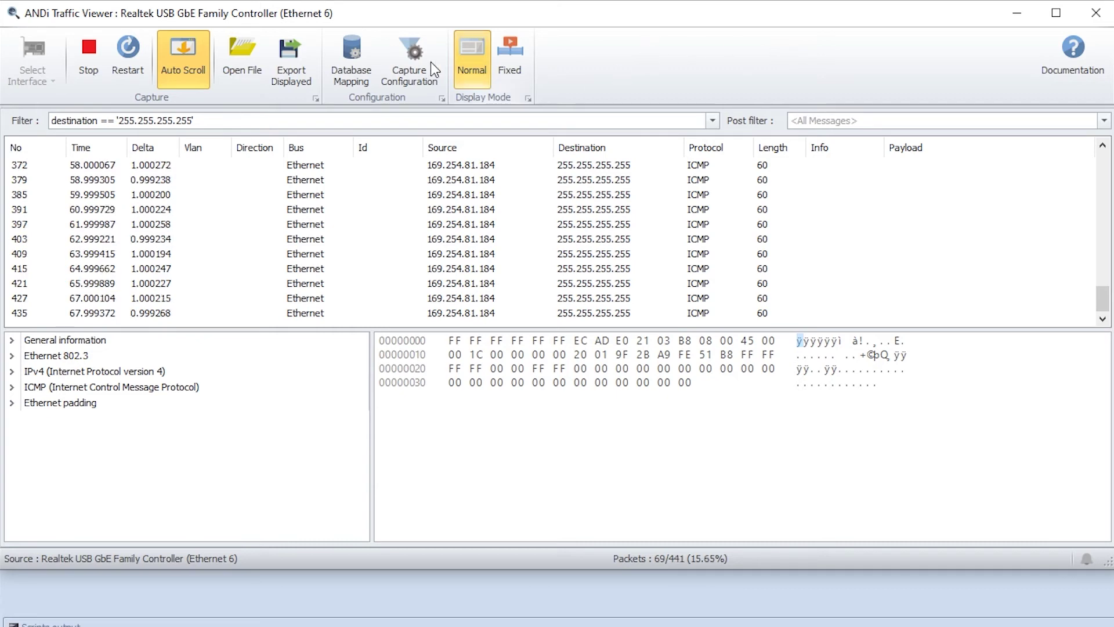
Enter src 169.254.81.184 as the Capture Configuration Base Filter and check the generated Full Filter.
left_click(398, 66)
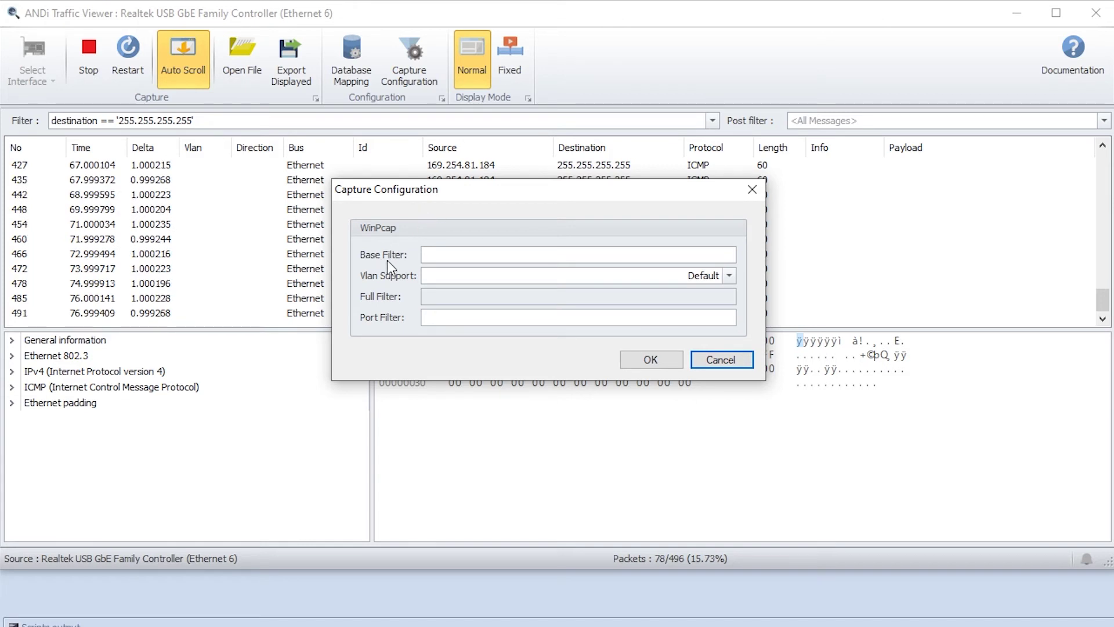
left_click(434, 254)
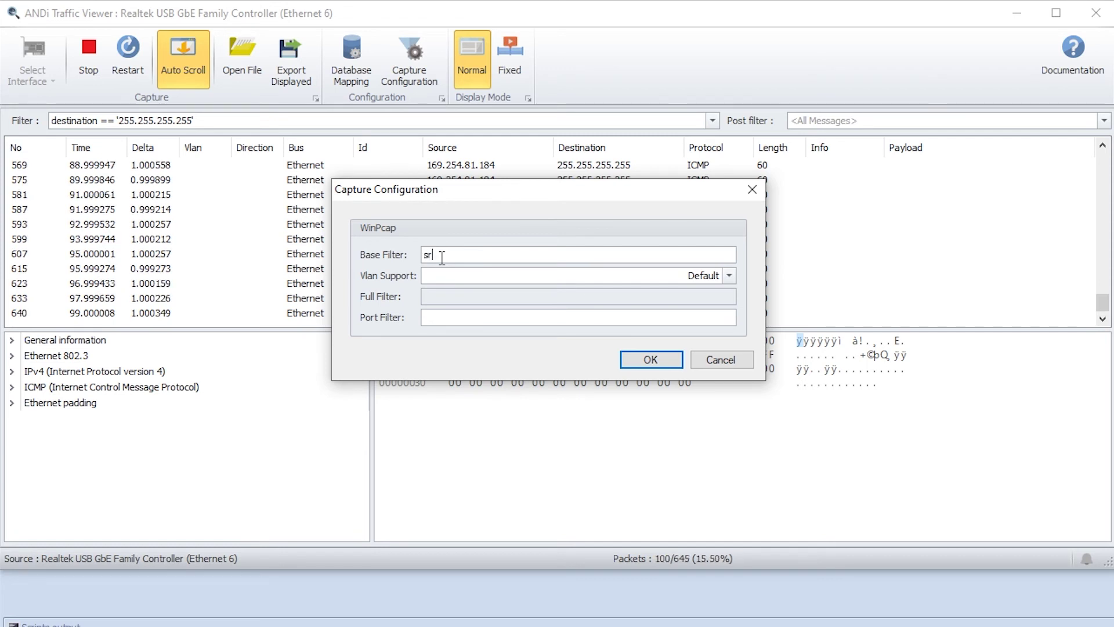
type("c 1")
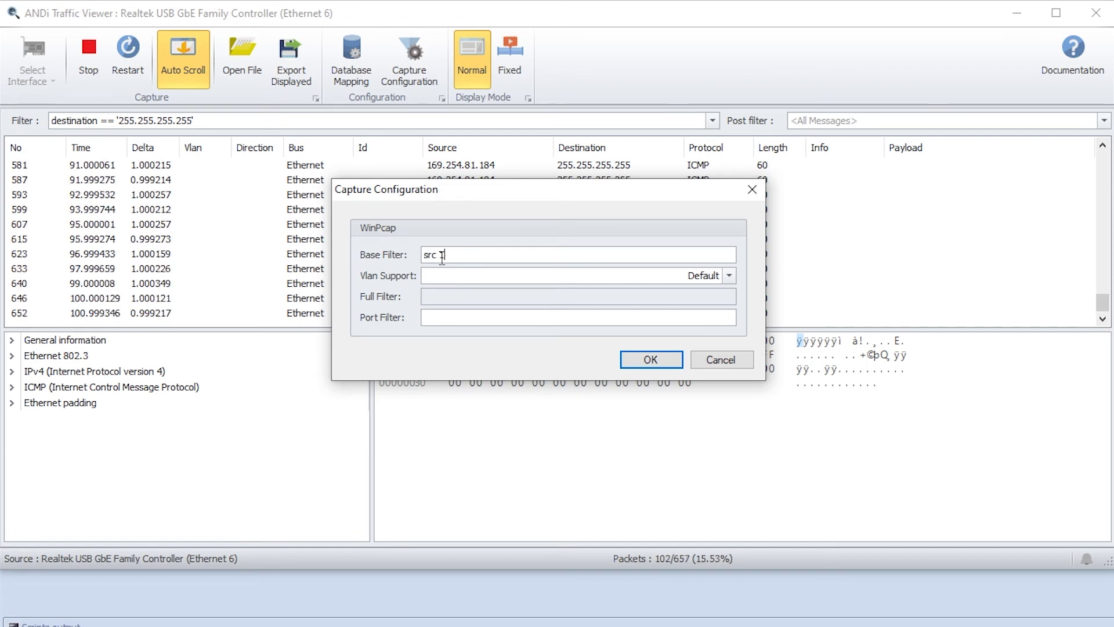
type("69.")
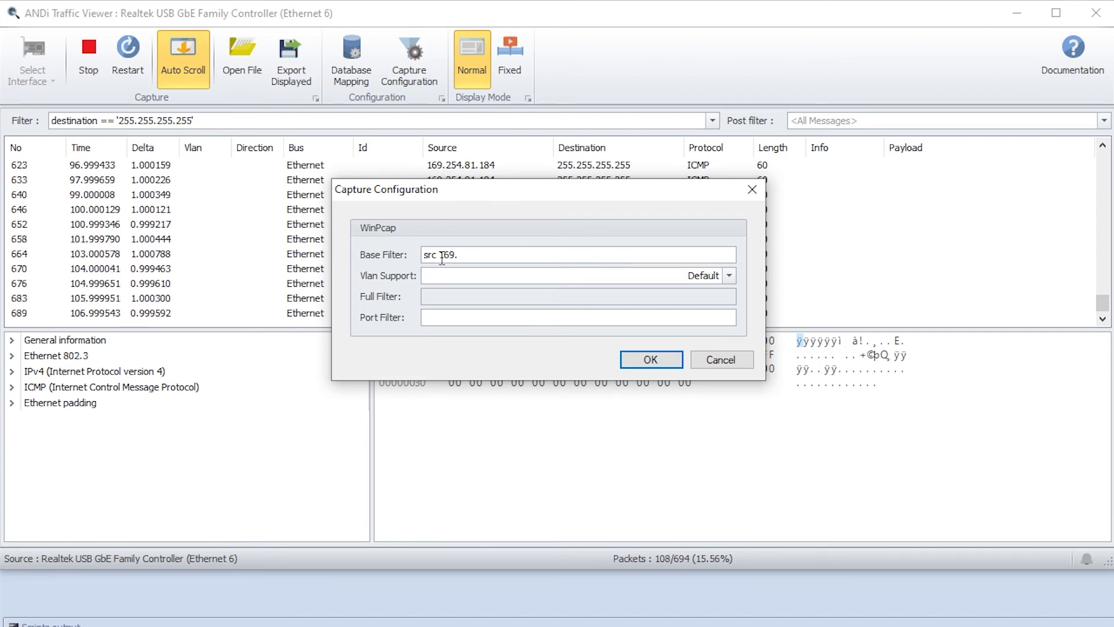
type("254.81.18")
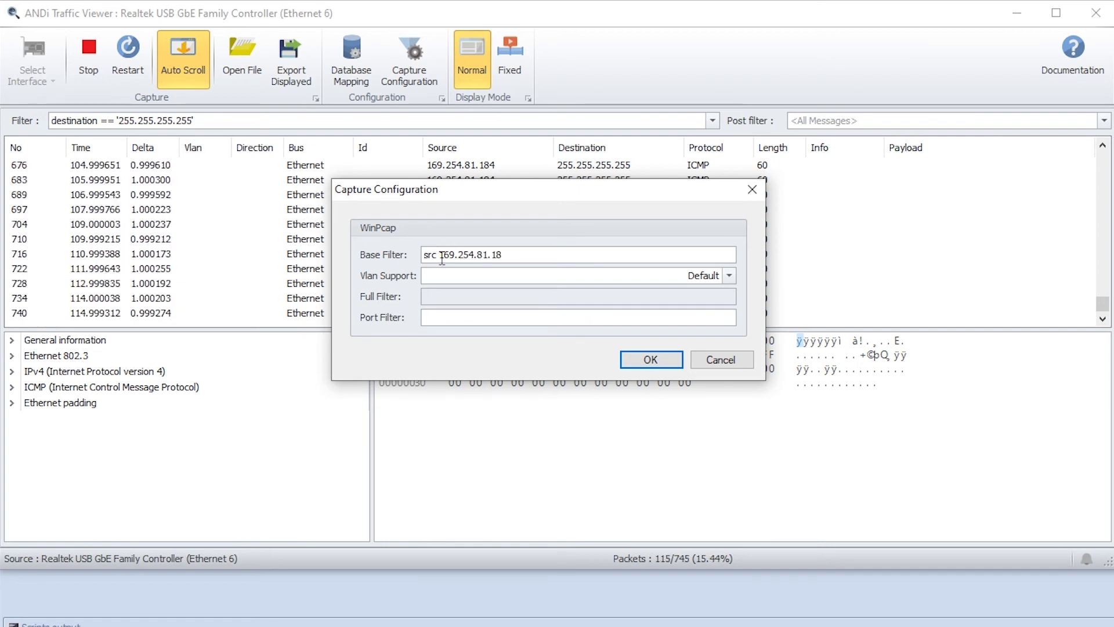
type("4")
left_click(439, 296)
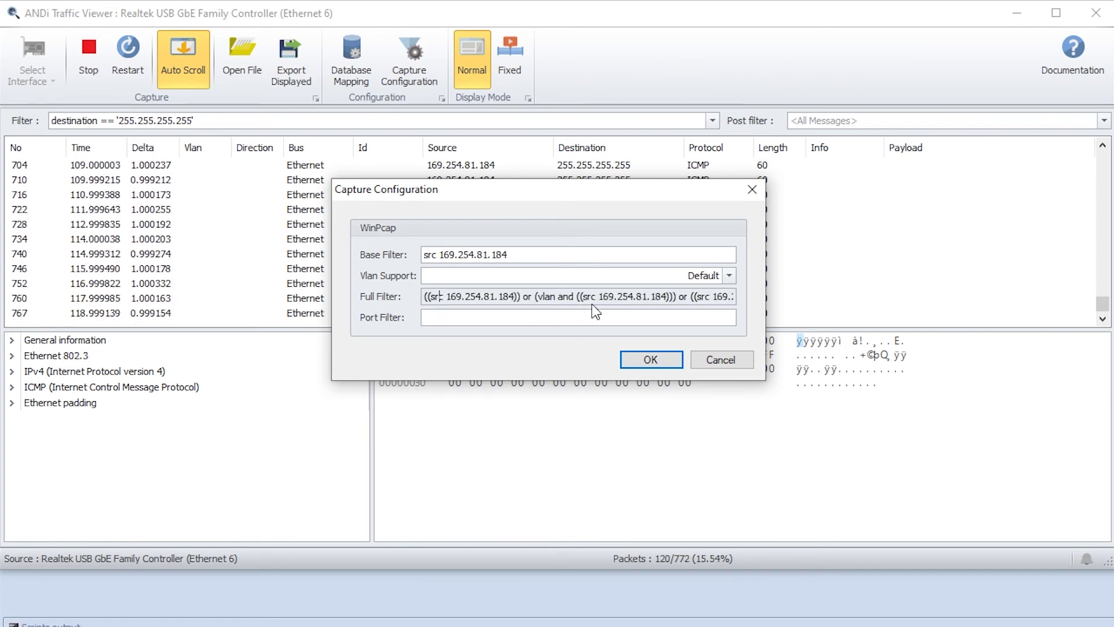
Confirm the filter, restart capture without exporting packets, and clear the display filter.
left_click(644, 361)
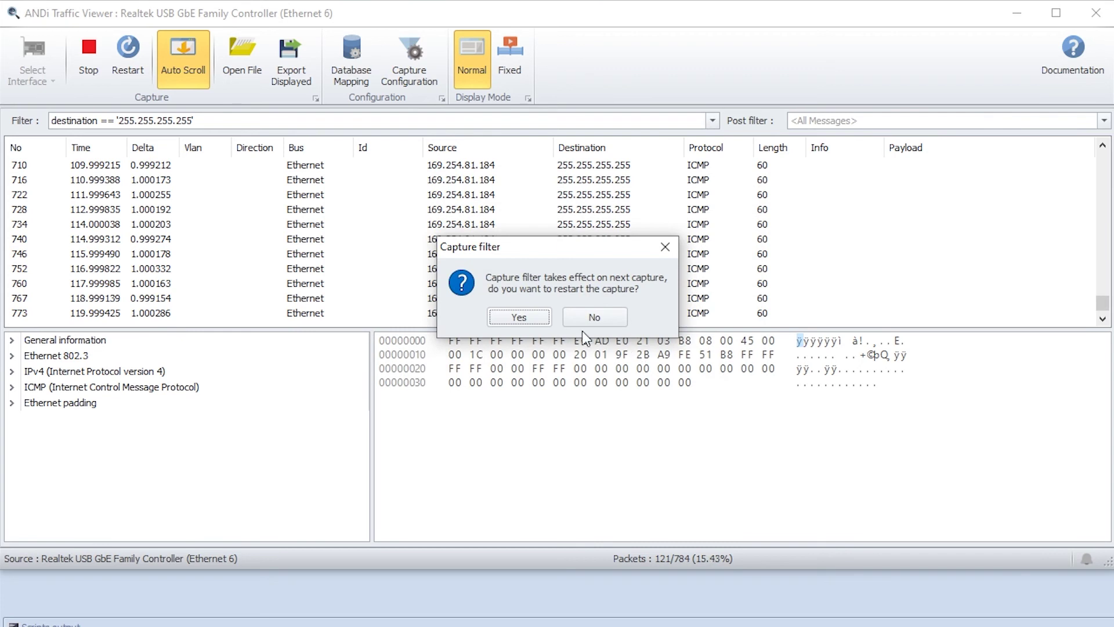
left_click(519, 319)
left_click(537, 318)
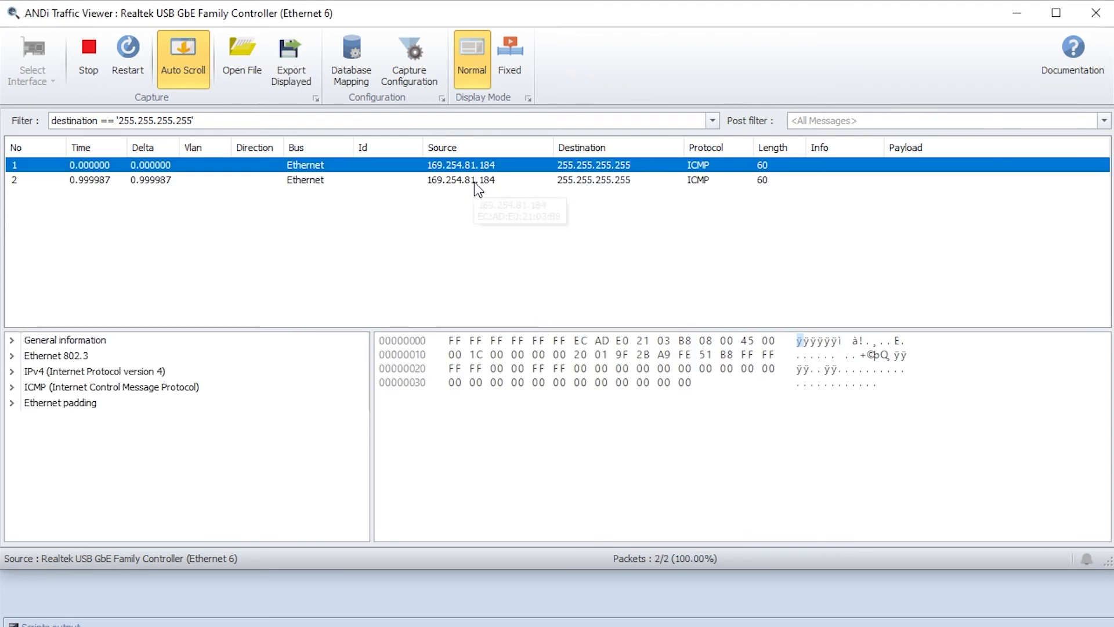
triple_click(220, 119)
key("BackSpace")
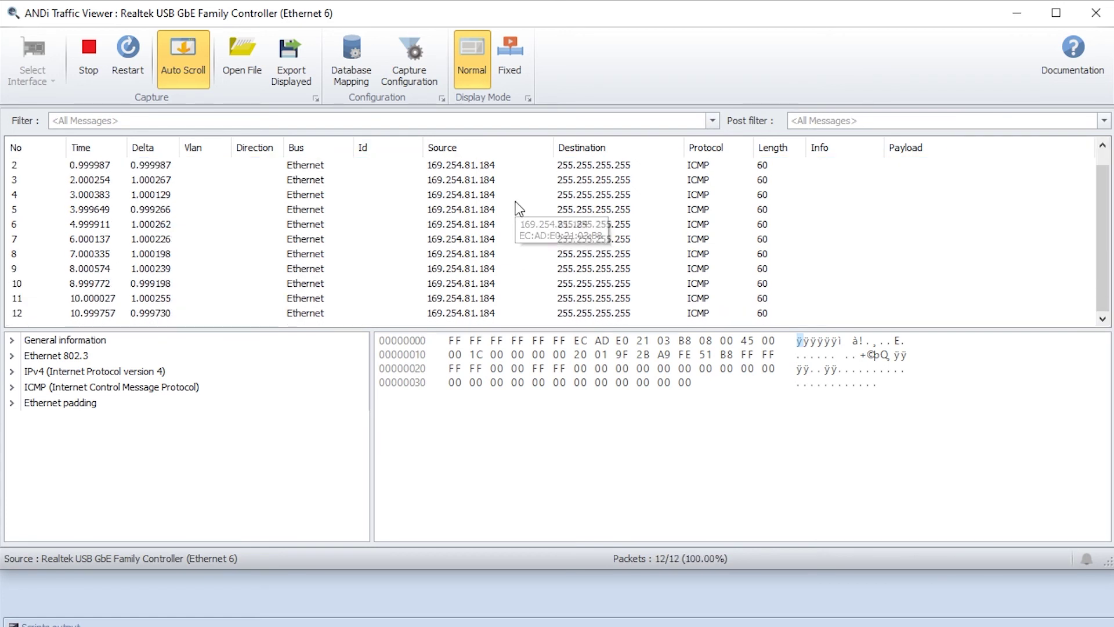
Replace the Base Filter src 169.254.81.184 with ip proto UDP and confirm.
left_click(413, 78)
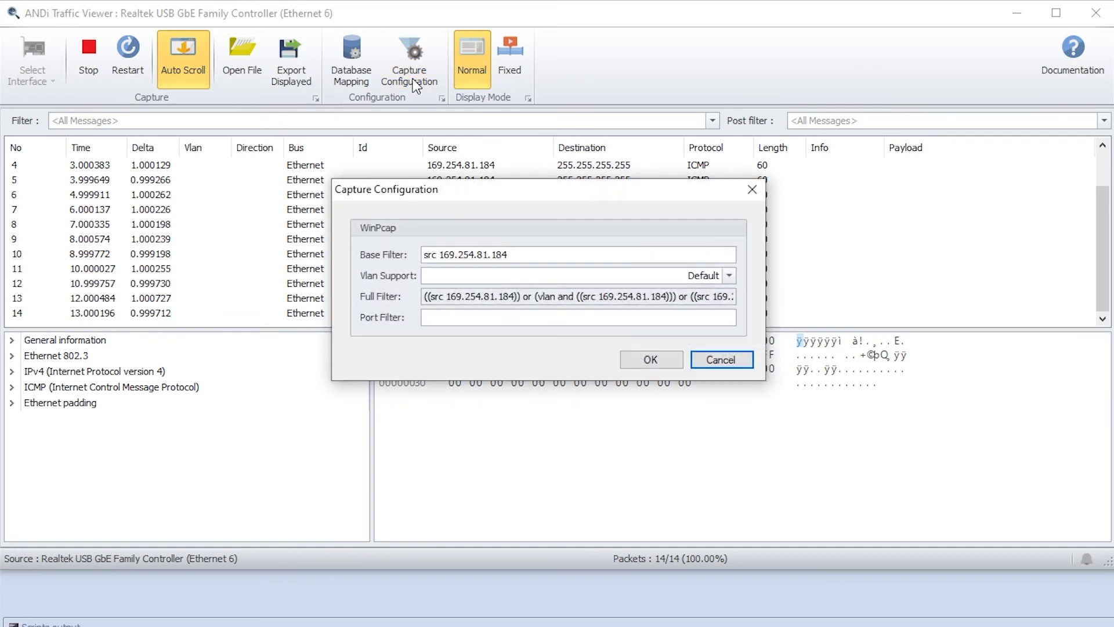
left_click_drag(509, 255, 395, 241)
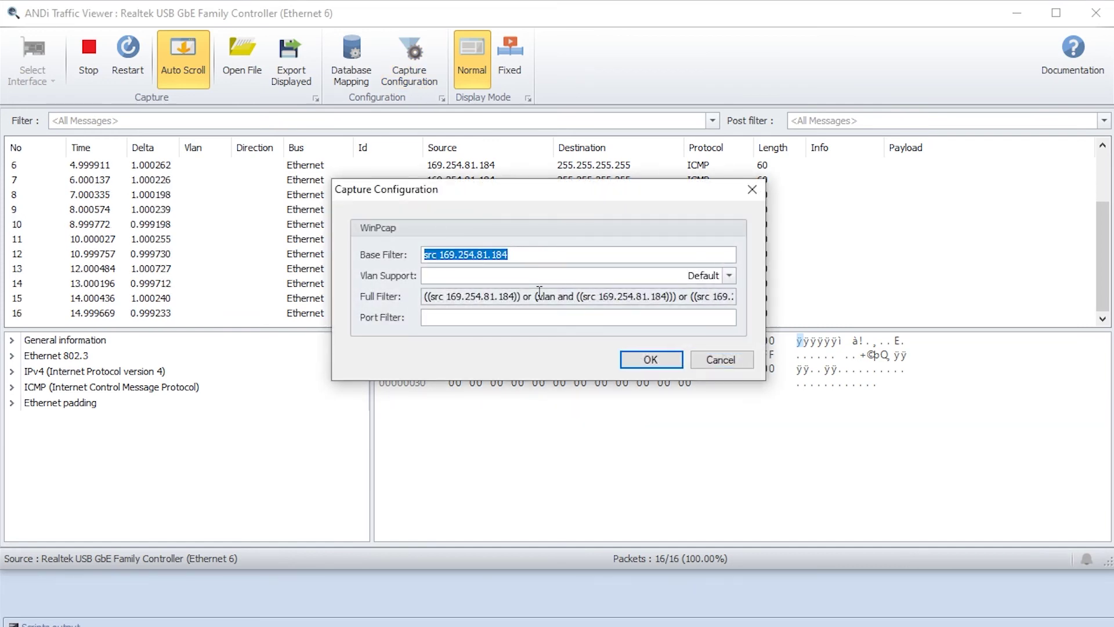
key("BackSpace")
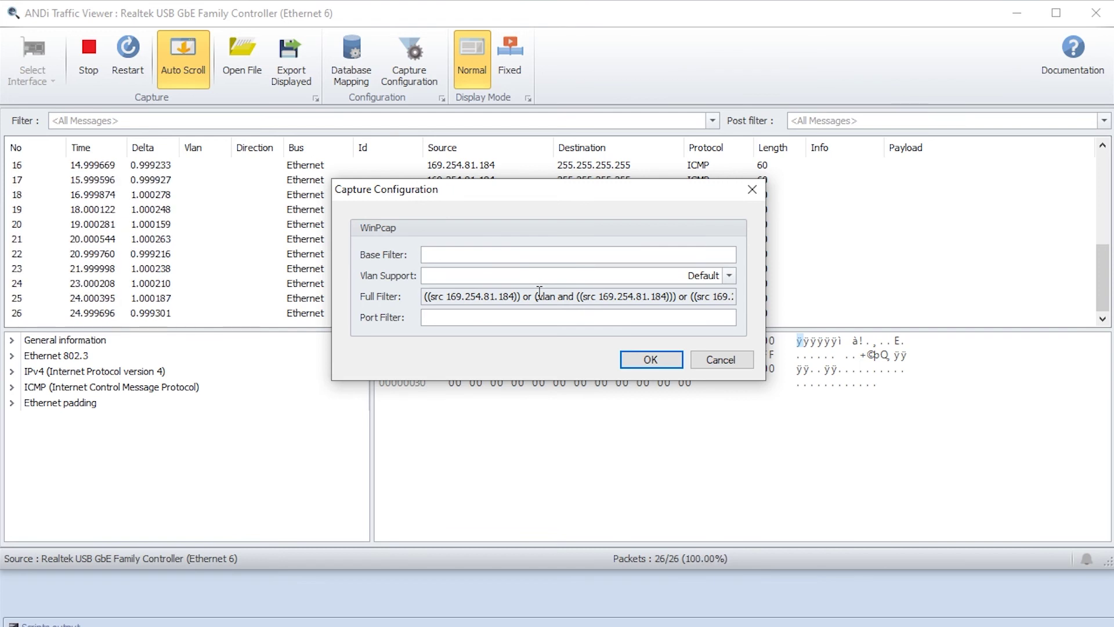
type("ip proto")
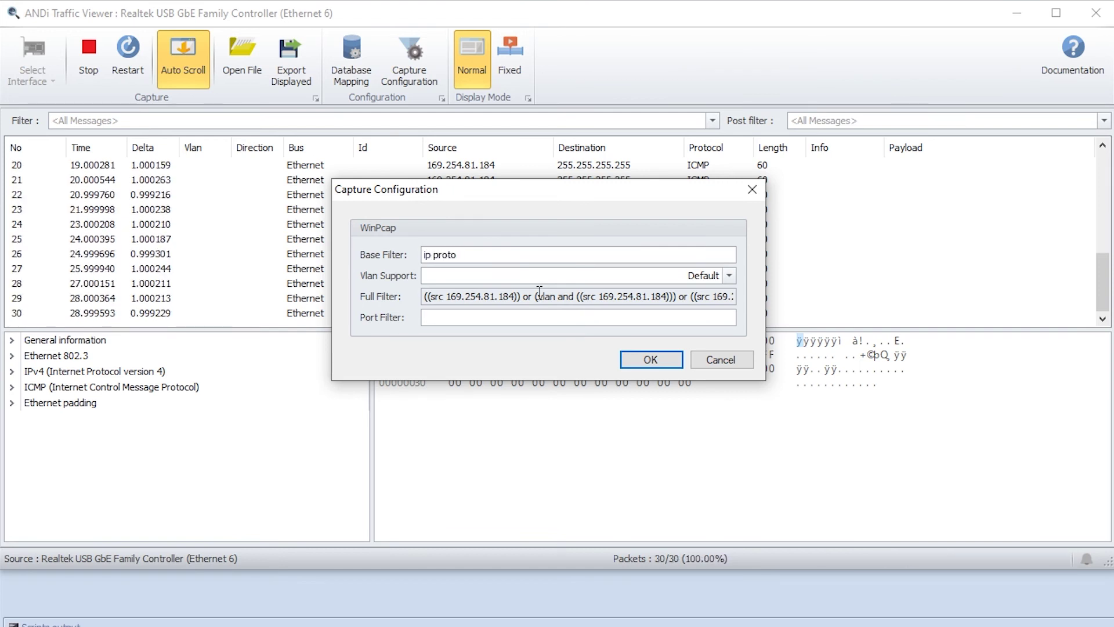
type(" UDP")
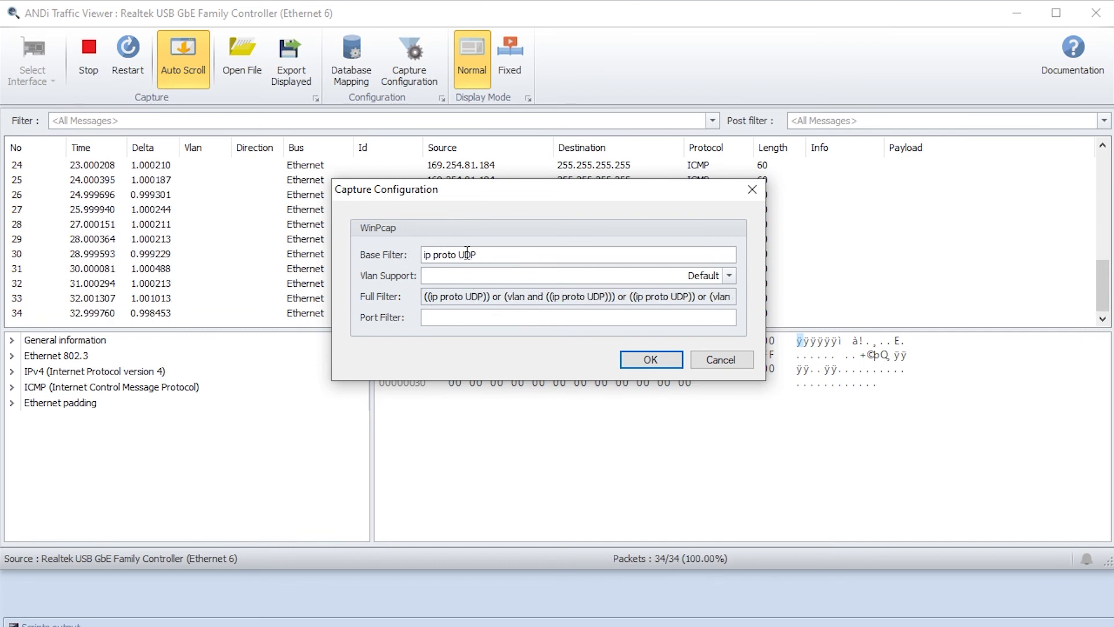
left_click(643, 367)
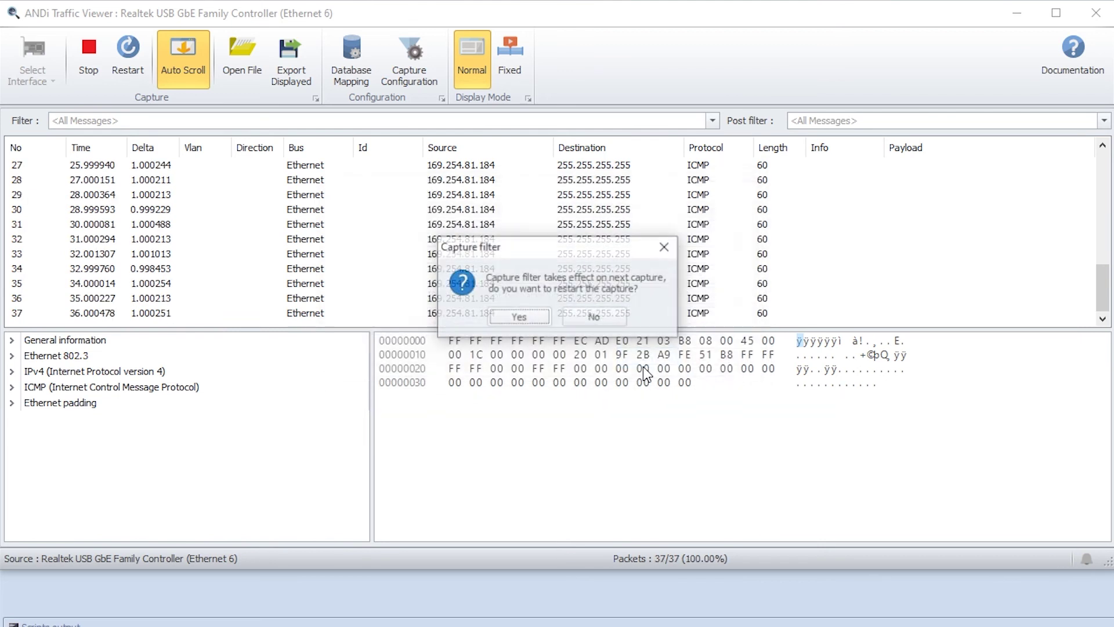
Restart capture without exporting packets, then select packet 38 to stop auto-scrolling.
left_click(521, 313)
left_click(540, 318)
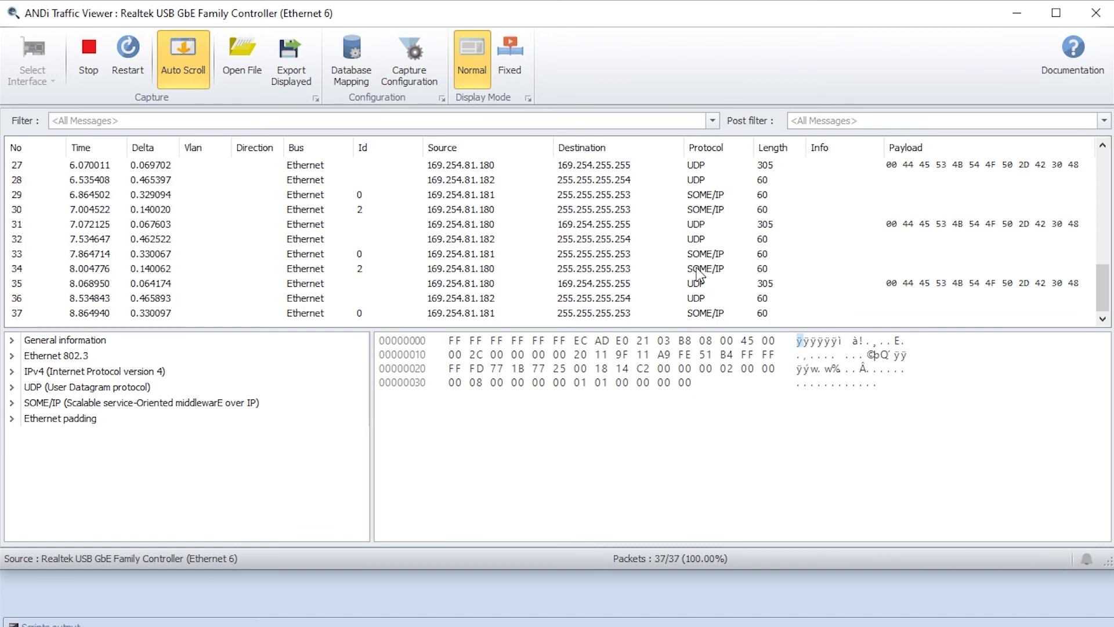
left_click(699, 270)
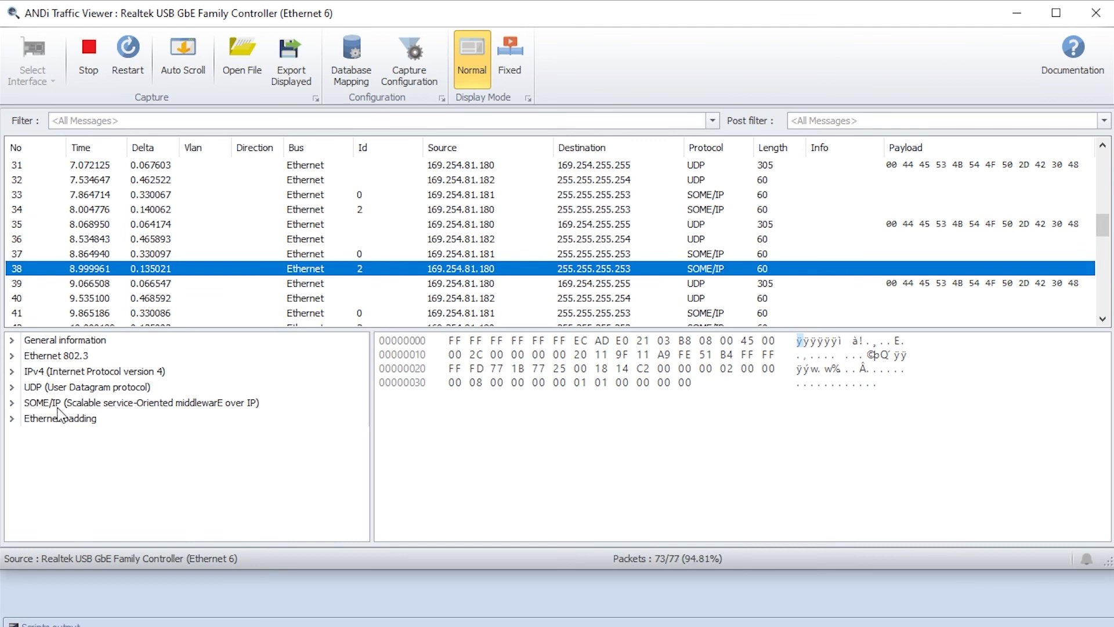
Edit the recalled protocol == 'udp' display filter to 'some/ip', then restore protocol == 'udp'.
left_click(74, 123)
type("protocol == 'udp'")
key("shift+Home")
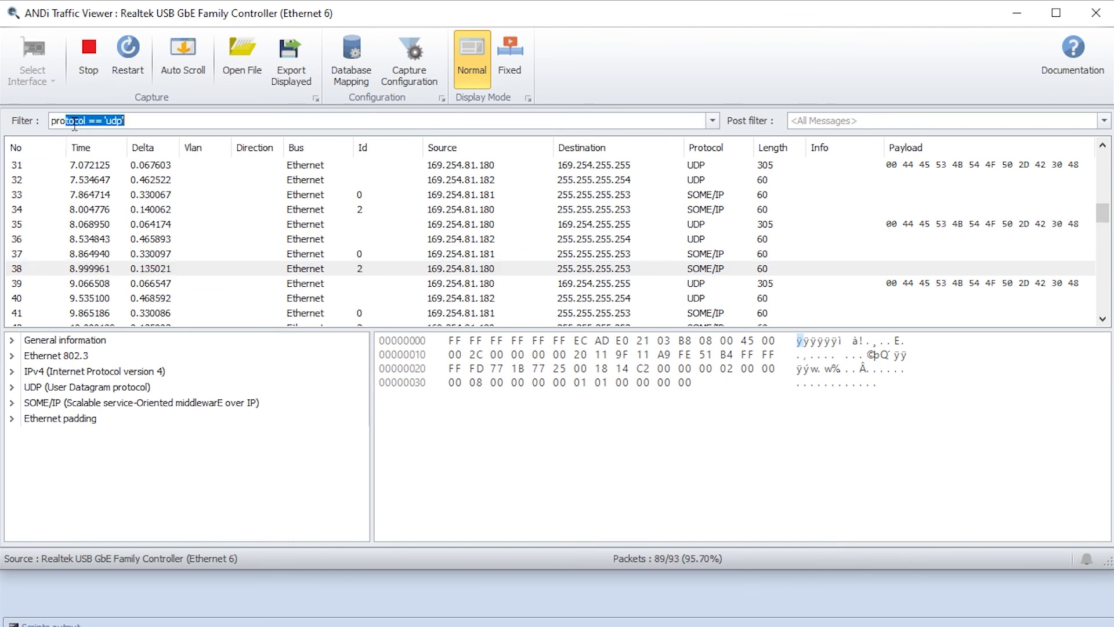
key("ctrl+shift+Right")
key("ctrl+shift+Right")
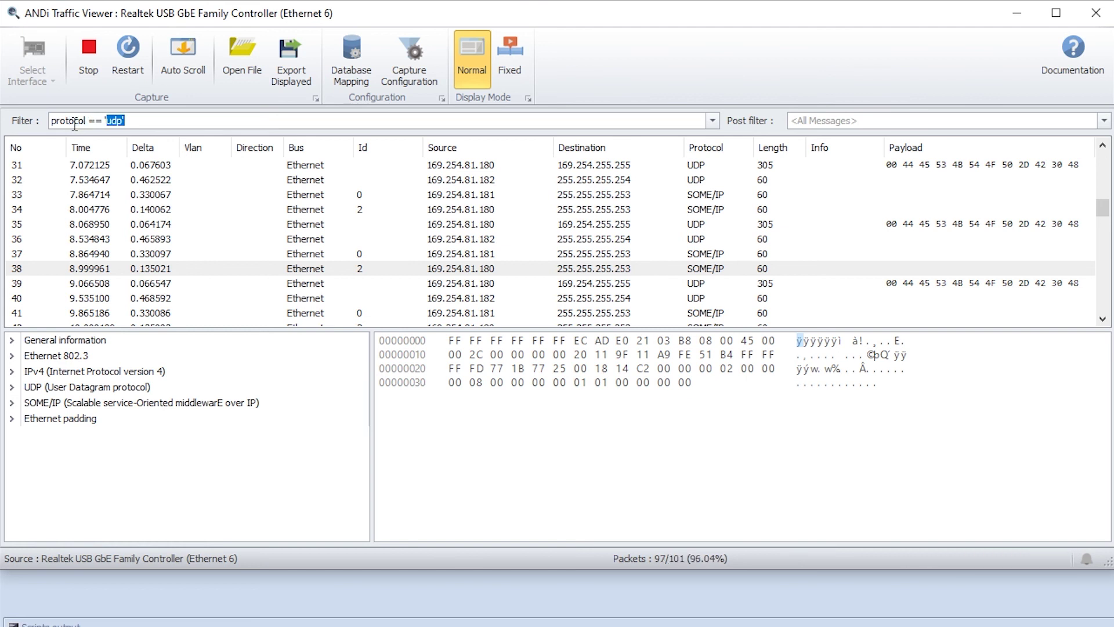
type("some(i")
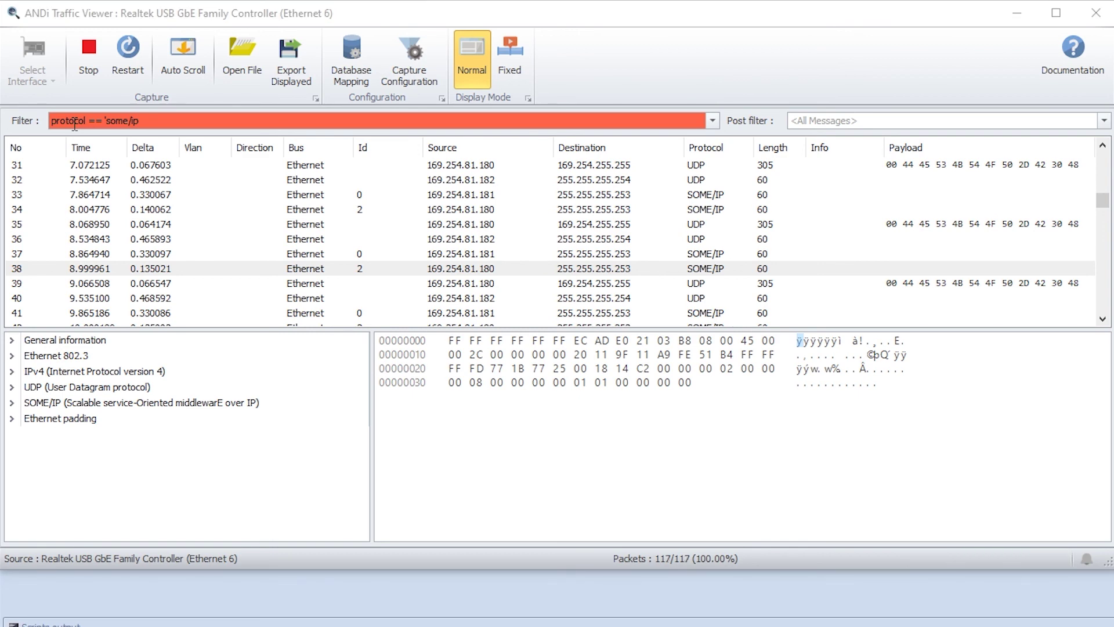
type("p'")
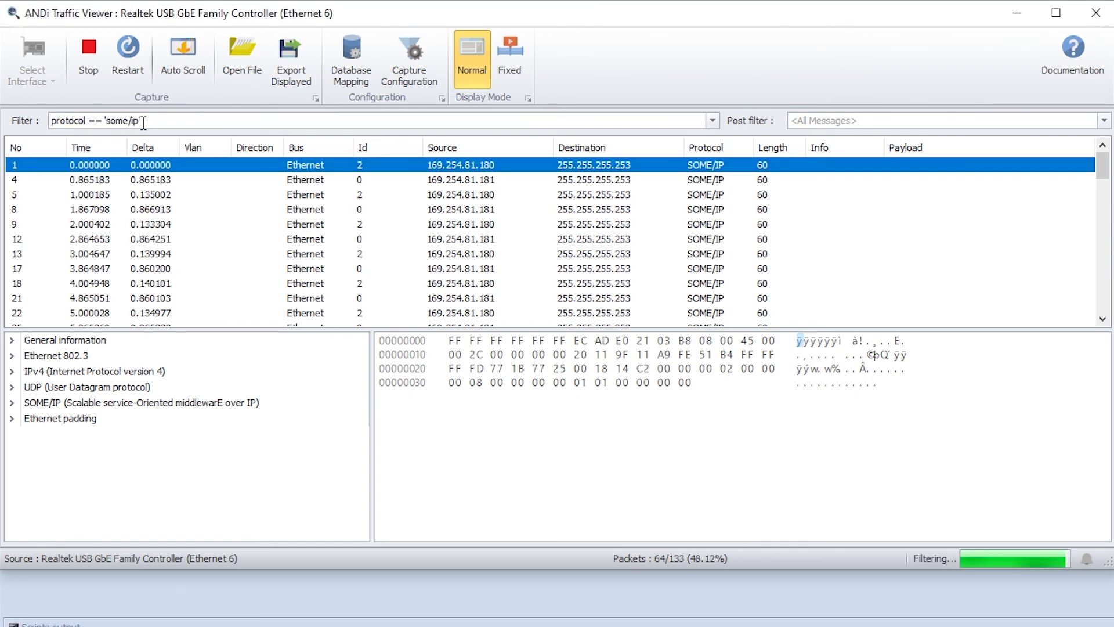
key("Down")
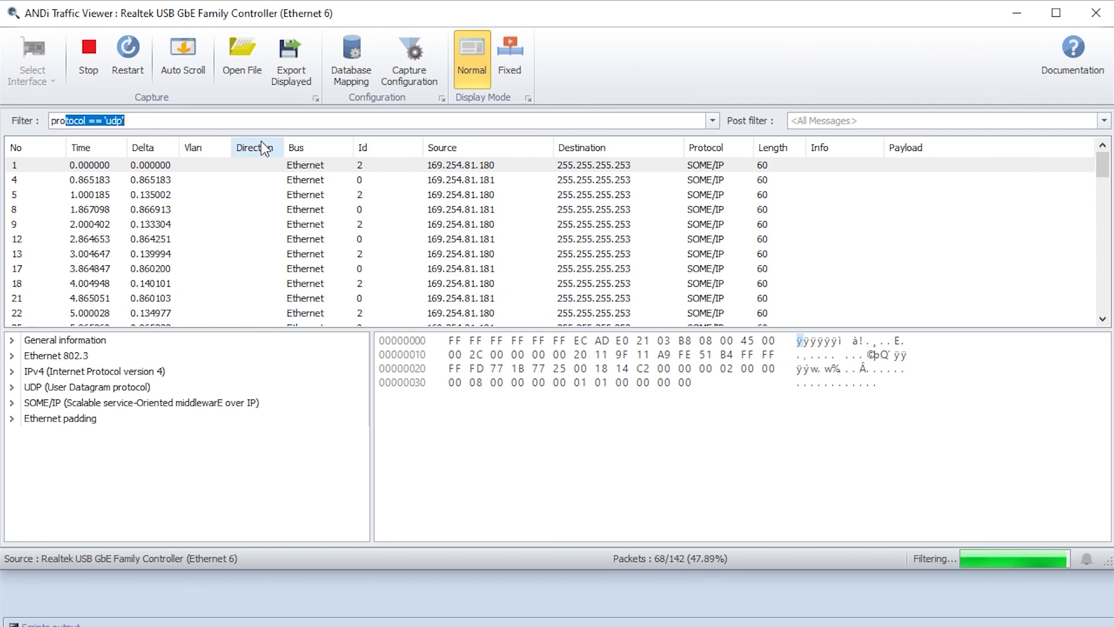